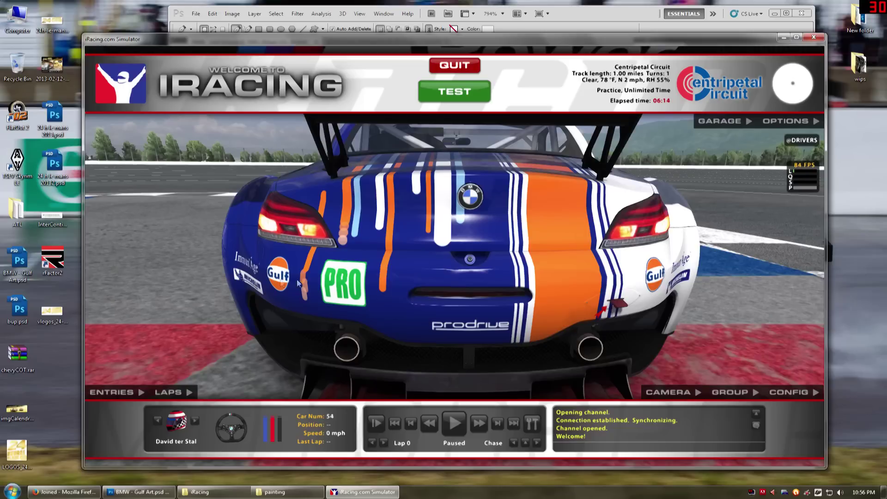
# Inspect the car's rear in the simulator, and view the InterContinental.jpg reference logo enlarged before closing it.
pyautogui.moveTo(422, 314); pyautogui.dragTo(642, 305)
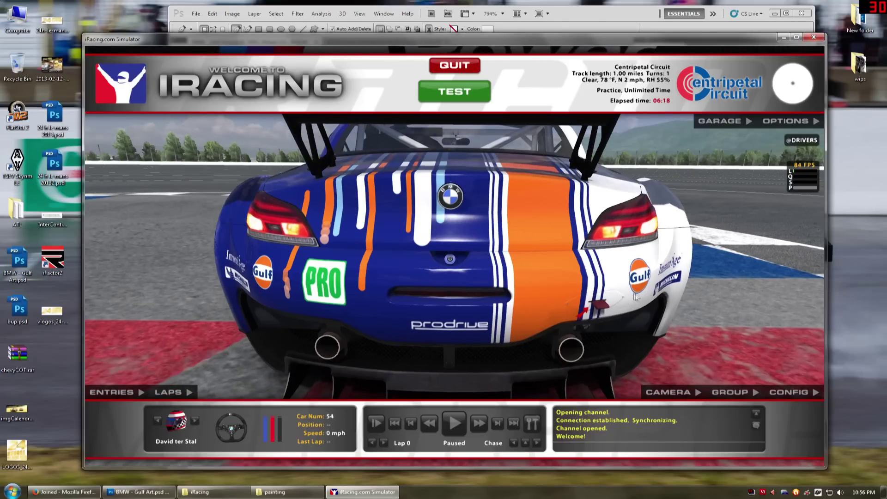
pyautogui.moveTo(447, 305); pyautogui.dragTo(656, 288)
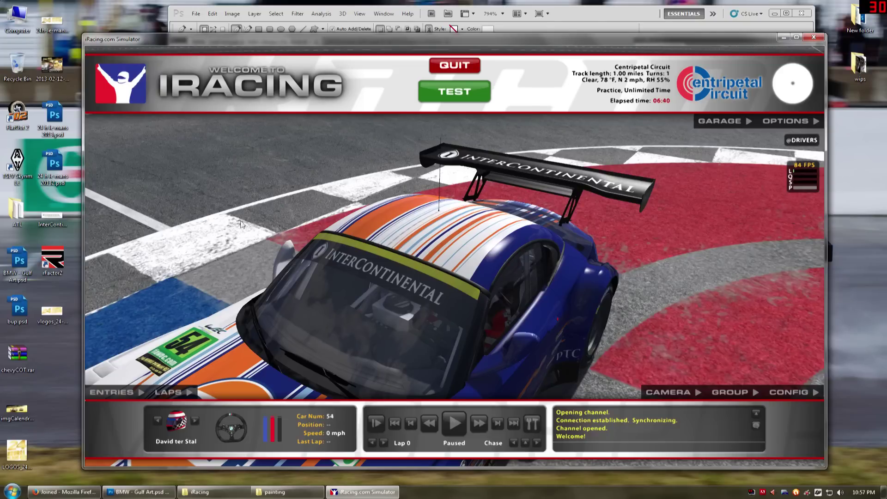
pyautogui.doubleClick(52, 216)
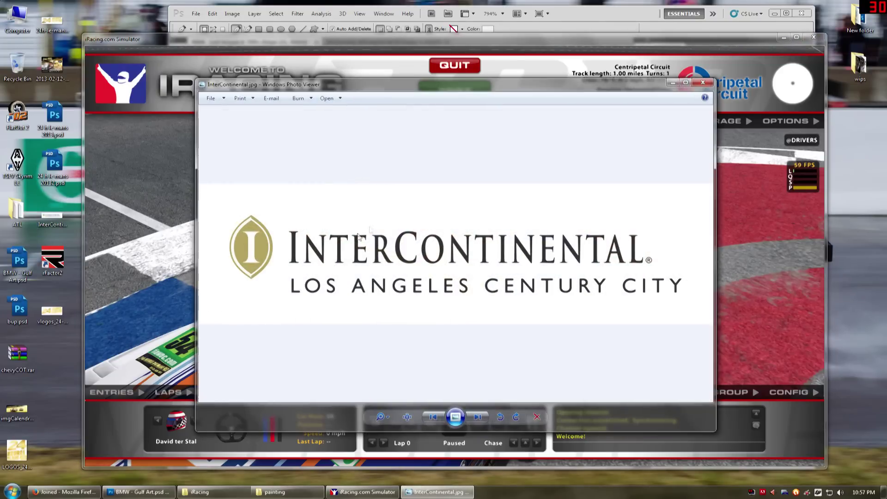
pyautogui.click(686, 82)
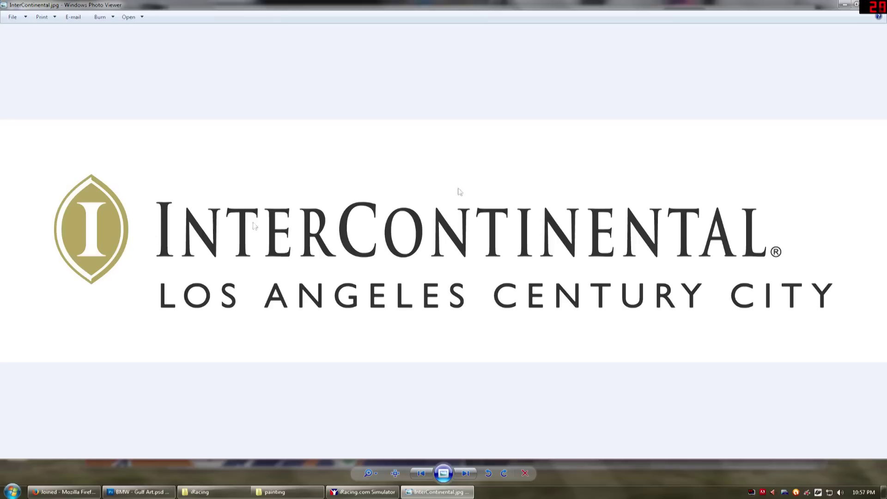
pyautogui.click(875, 4)
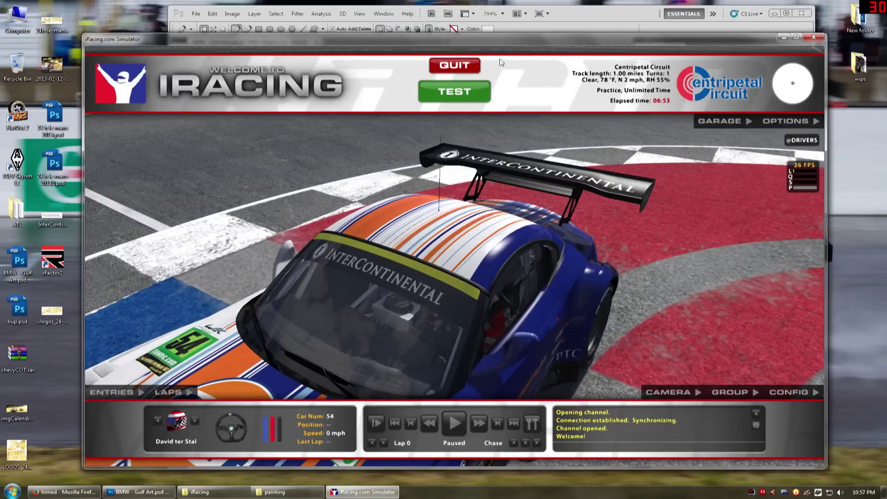
# Switch to Photoshop and examine the InterContinental logos on the windshield banner and rear wing of the template.
pyautogui.click(570, 15)
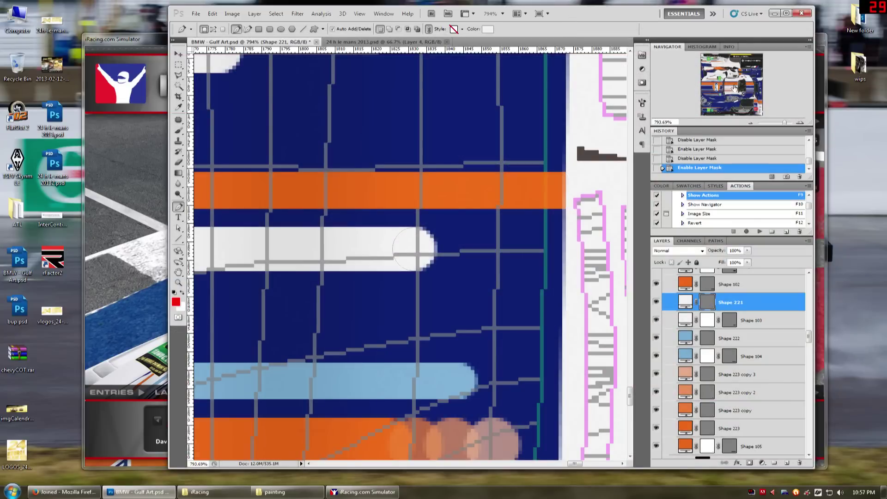
pyautogui.moveTo(735, 87); pyautogui.dragTo(741, 55)
pyautogui.scroll(-3, 520, 267)
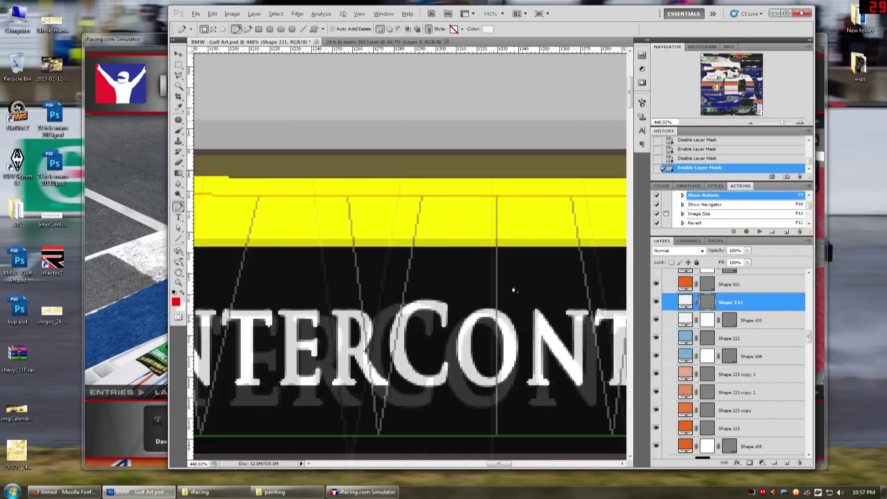
pyautogui.scroll(-3, 513, 290)
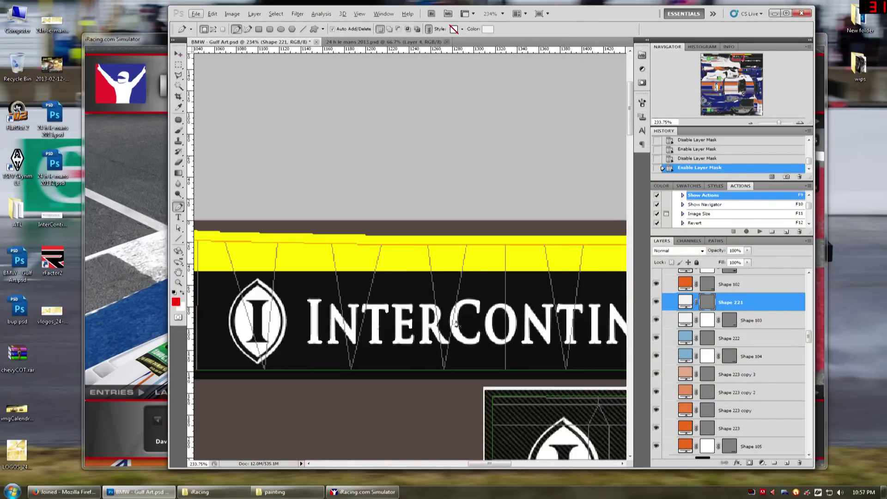
pyautogui.scroll(-5, 457, 325)
pyautogui.moveTo(459, 465); pyautogui.dragTo(498, 467)
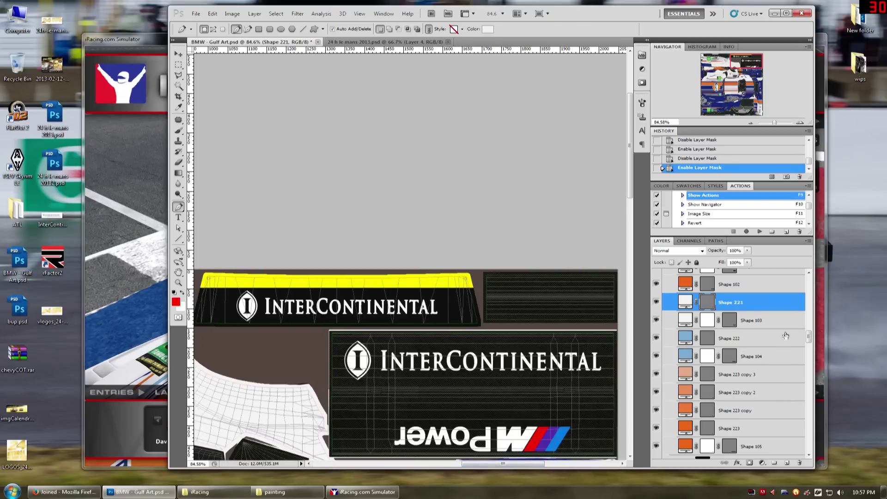
# Collapse the Turn Off Before Exporting TGA group and bring up the layers of the Wing group.
pyautogui.moveTo(809, 337); pyautogui.dragTo(809, 284)
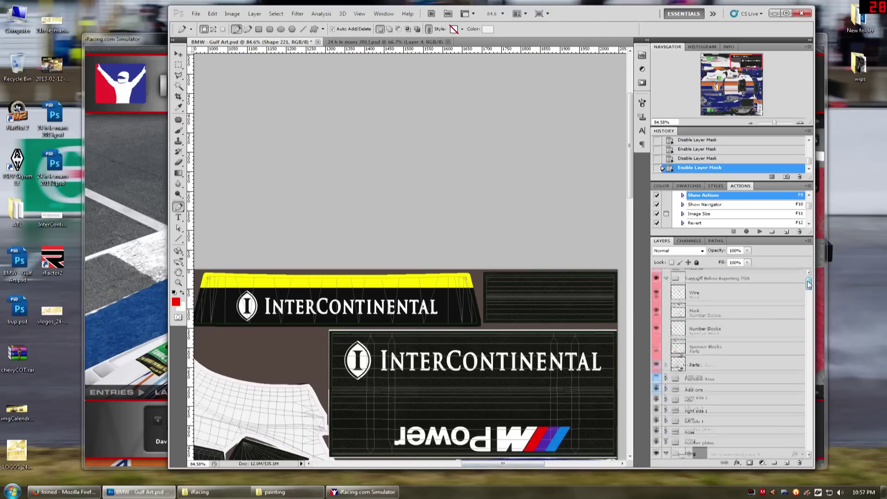
pyautogui.click(666, 285)
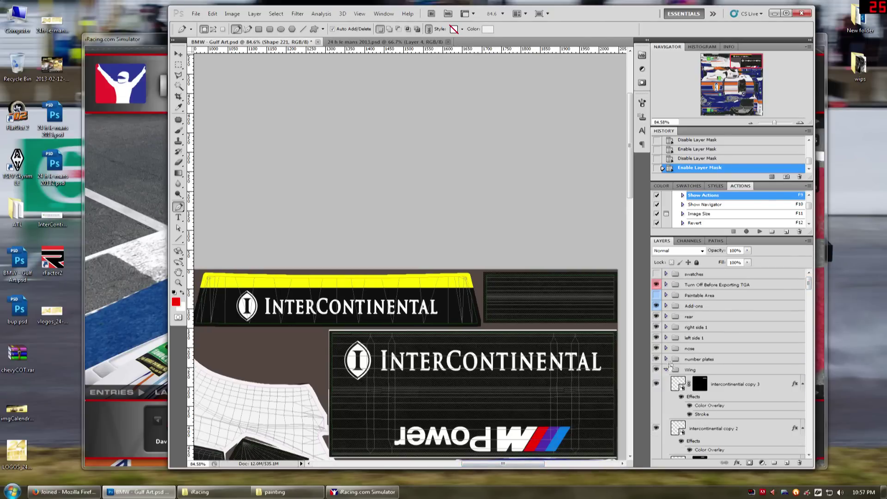
pyautogui.click(666, 369)
pyautogui.click(666, 370)
pyautogui.scroll(-1, 680, 365)
# Hide the intercontinental copy 3 layer, and switch the visibility and effects of intercontinental copy 2 off and back on.
pyautogui.click(657, 353)
pyautogui.scroll(-2, 546, 370)
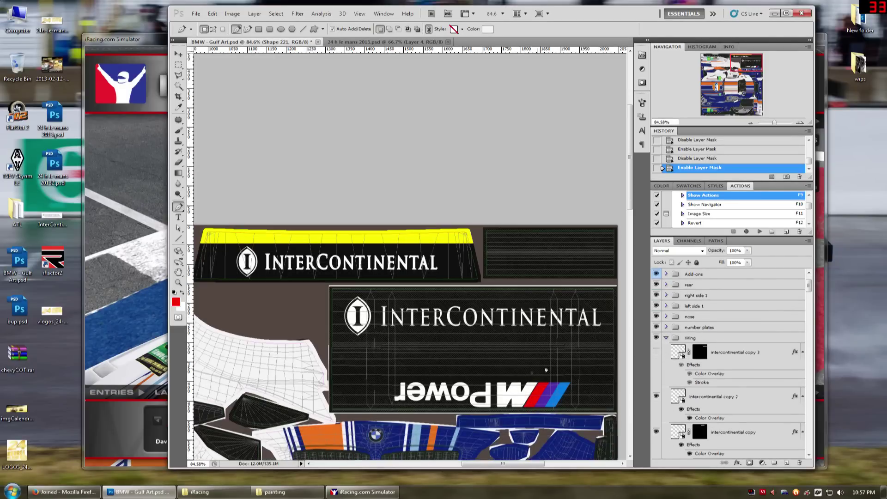
pyautogui.scroll(2, 546, 369)
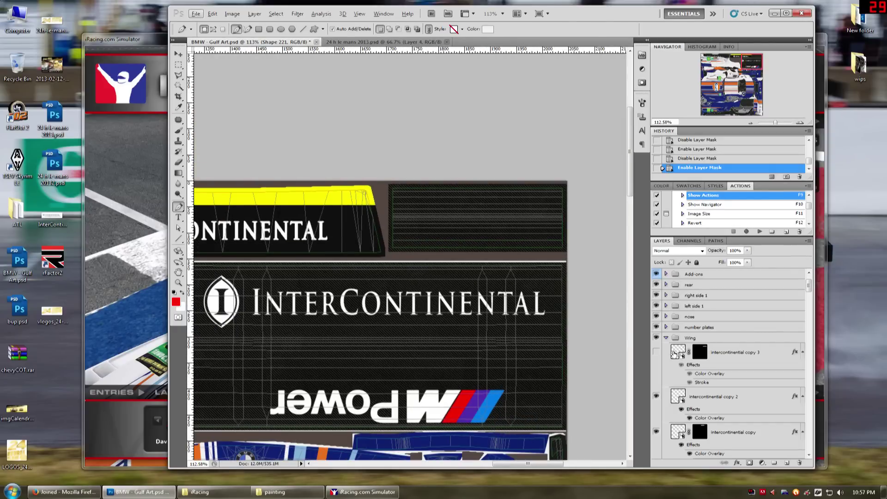
pyautogui.click(702, 400)
pyautogui.click(656, 397)
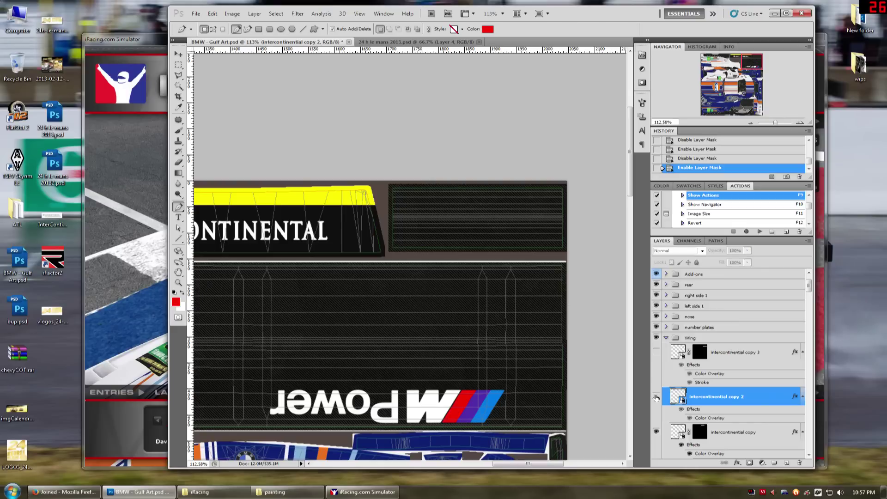
pyautogui.click(656, 396)
pyautogui.click(681, 410)
pyautogui.click(681, 410)
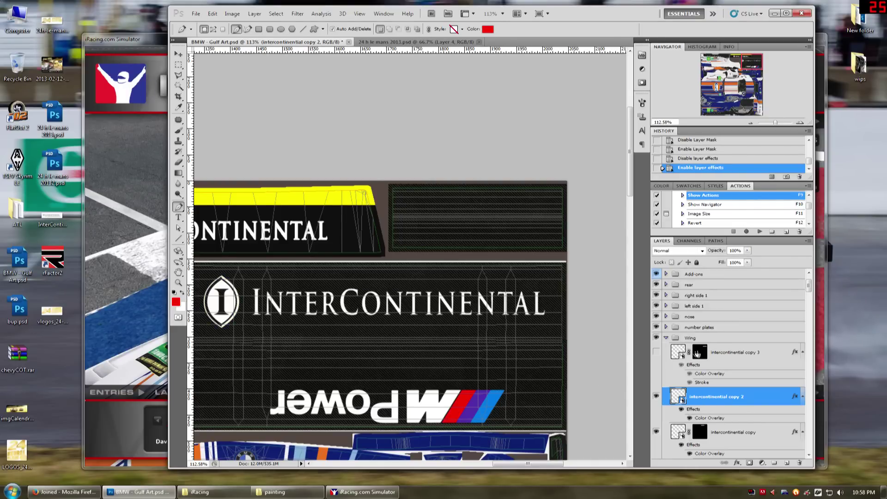
# Show the intercontinental copy 3 layer, and toggle its layer mask and effects off and back on to compare the emblem.
pyautogui.click(656, 352)
pyautogui.keyDown('shift'); pyautogui.click(699, 354); pyautogui.keyUp('shift')
pyautogui.click(681, 364)
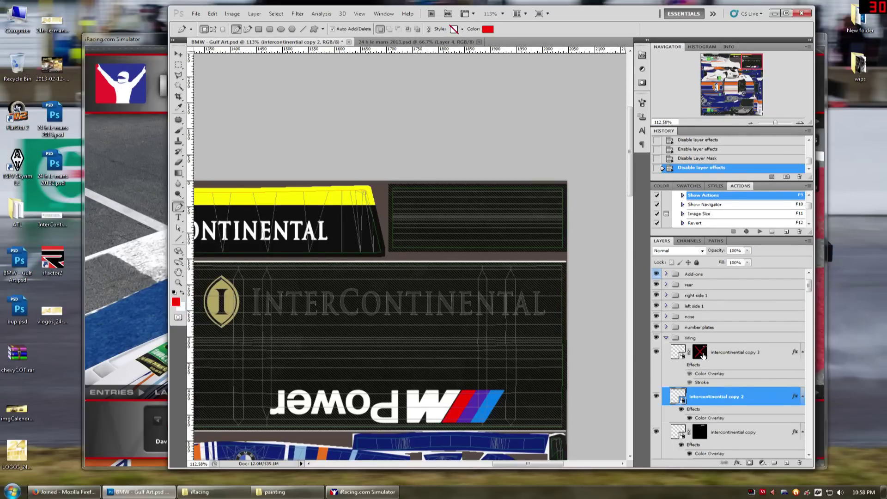
pyautogui.keyDown('shift'); pyautogui.click(701, 356); pyautogui.keyUp('shift')
pyautogui.keyDown('shift'); pyautogui.click(697, 357); pyautogui.keyUp('shift')
pyautogui.keyDown('shift'); pyautogui.click(702, 356); pyautogui.keyUp('shift')
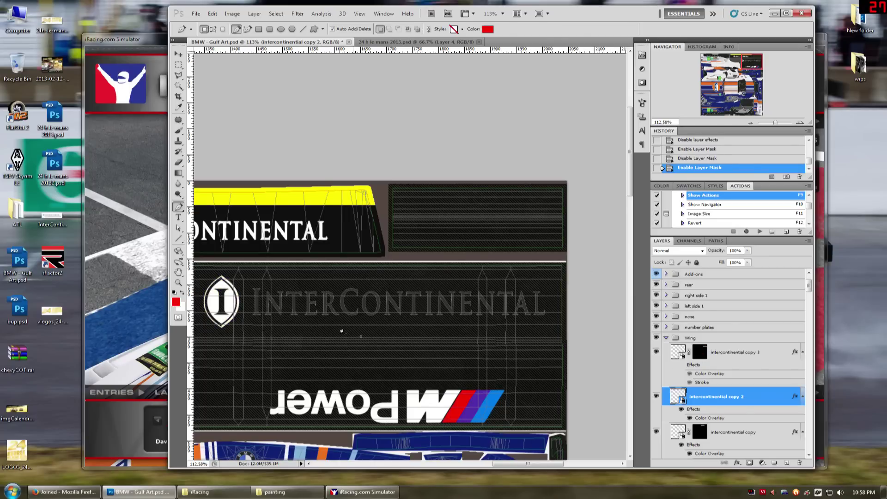
pyautogui.click(693, 365)
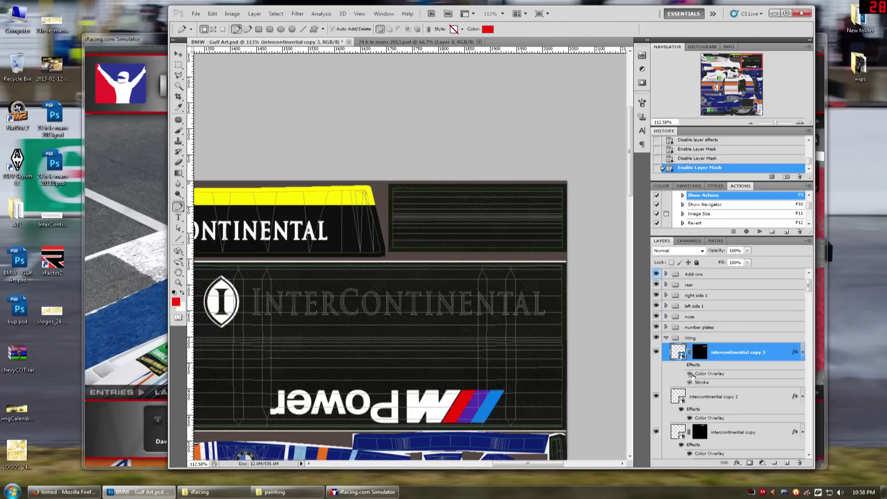
pyautogui.click(681, 365)
# Toggle the Stroke effect of intercontinental copy 3 and view its settings without changing them, leaving the stroke enabled.
pyautogui.click(690, 383)
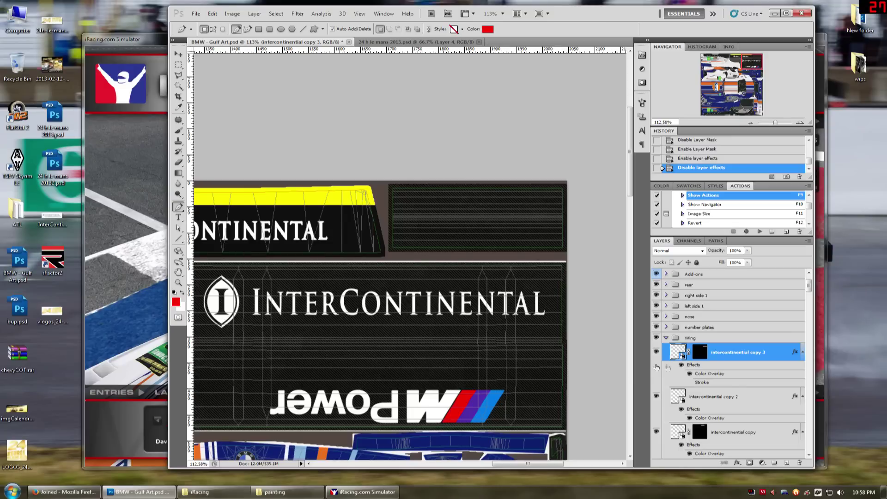
pyautogui.doubleClick(712, 384)
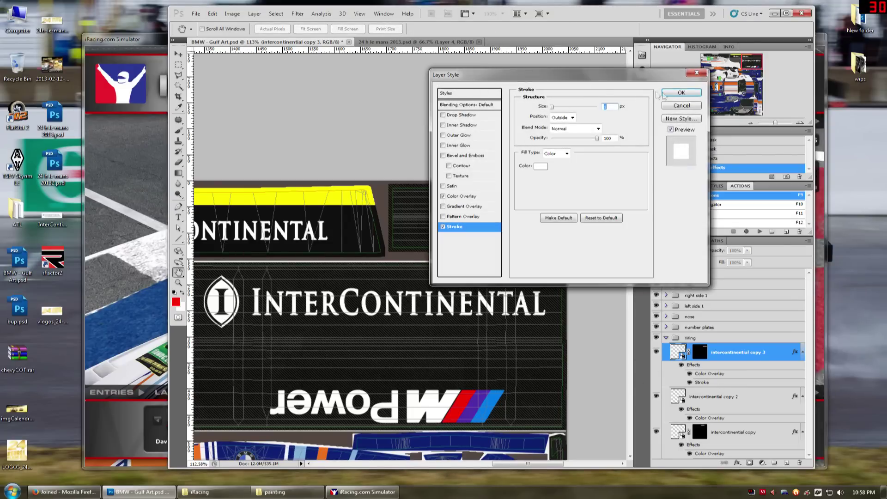
pyautogui.click(683, 106)
pyautogui.click(691, 383)
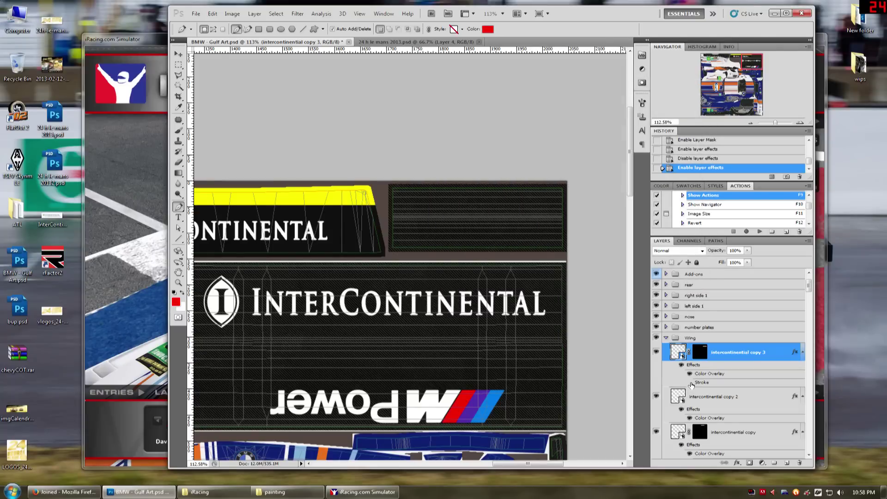
pyautogui.click(690, 382)
pyautogui.click(691, 382)
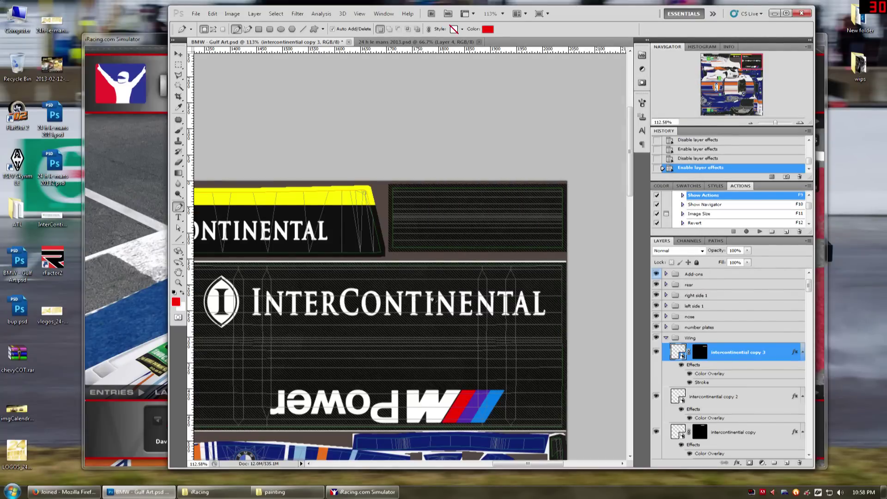
# Disable and re-enable the layer mask of intercontinental copy 3, and collapse the Wing group.
pyautogui.keyDown('shift'); pyautogui.click(698, 355); pyautogui.keyUp('shift')
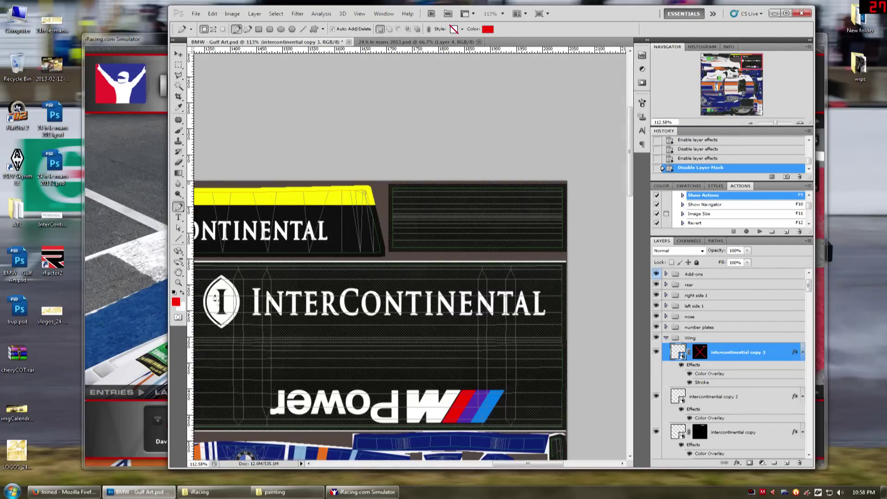
pyautogui.keyDown('shift'); pyautogui.click(699, 355); pyautogui.keyUp('shift')
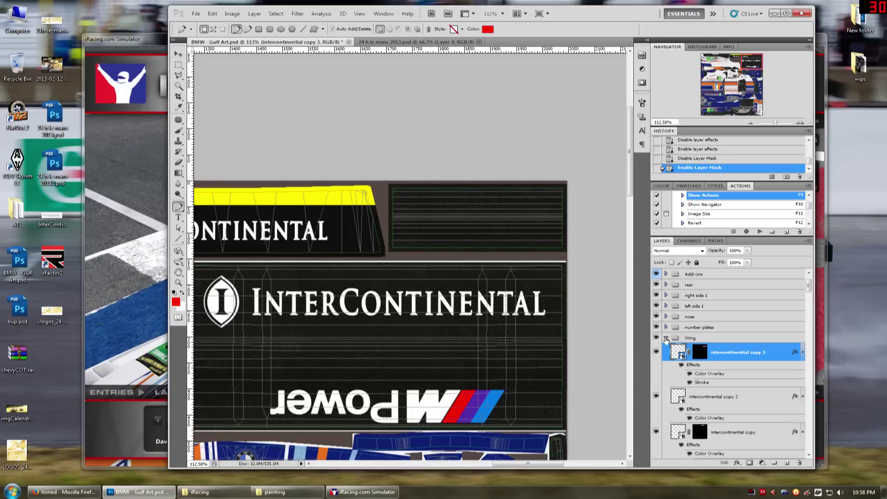
pyautogui.click(666, 338)
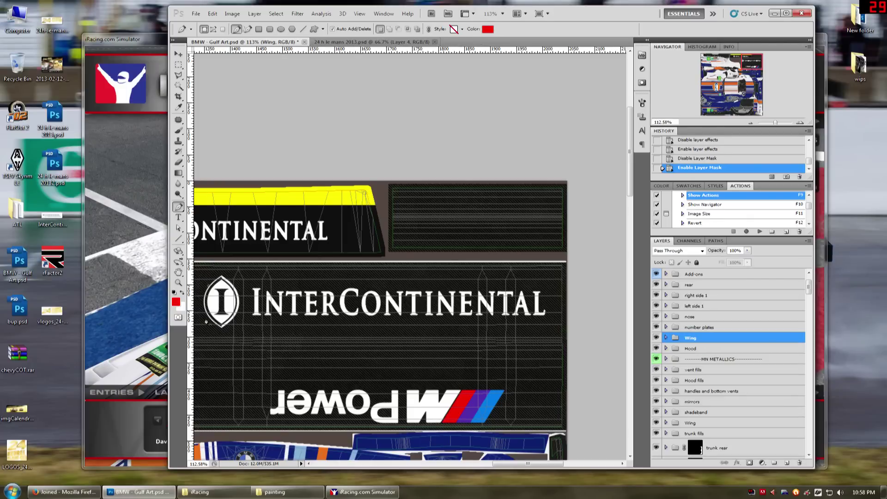
# Switch to the iRacing simulator and orbit to the car's left side to inspect the sponsor logos on the sill.
pyautogui.click(144, 39)
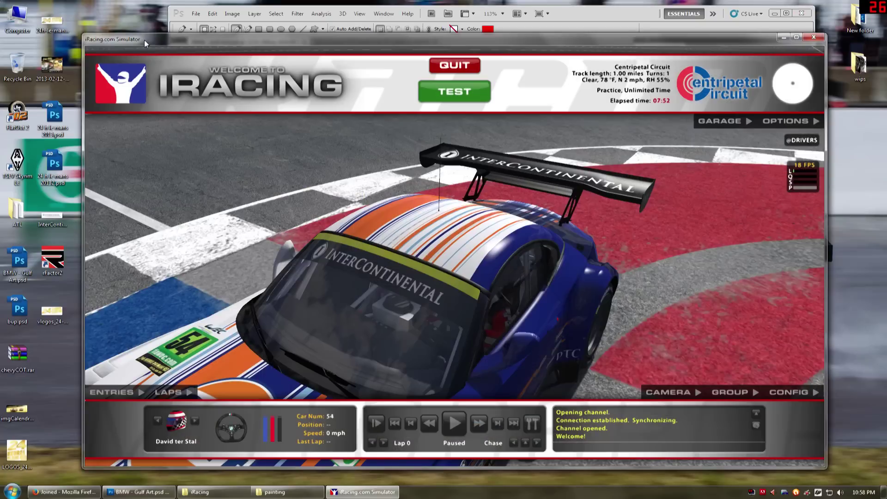
pyautogui.moveTo(604, 179); pyautogui.dragTo(163, 322)
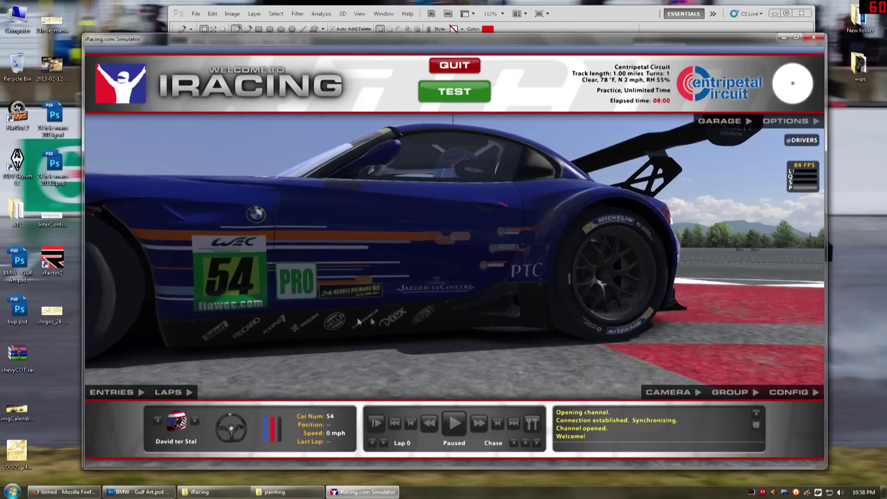
pyautogui.moveTo(441, 316); pyautogui.dragTo(477, 306)
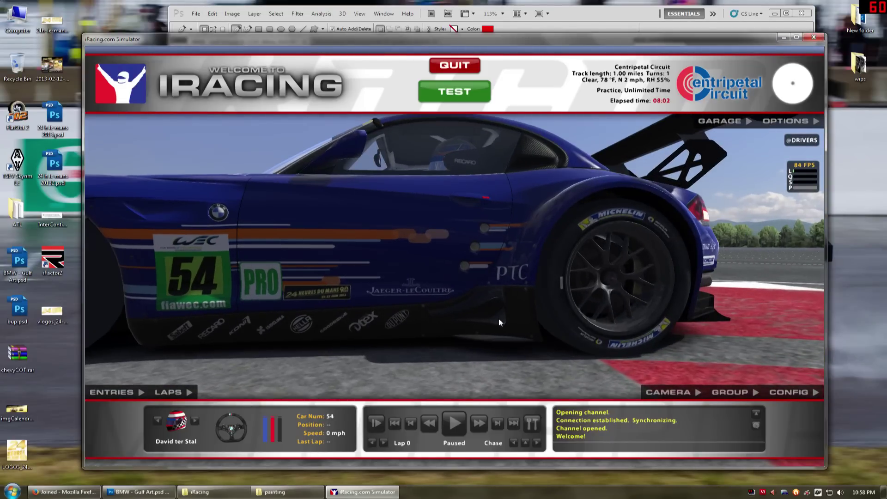
# Switch to Photoshop and select the trim layer of the left side art from the black sill area.
pyautogui.hotkey('alt', 'Tab')
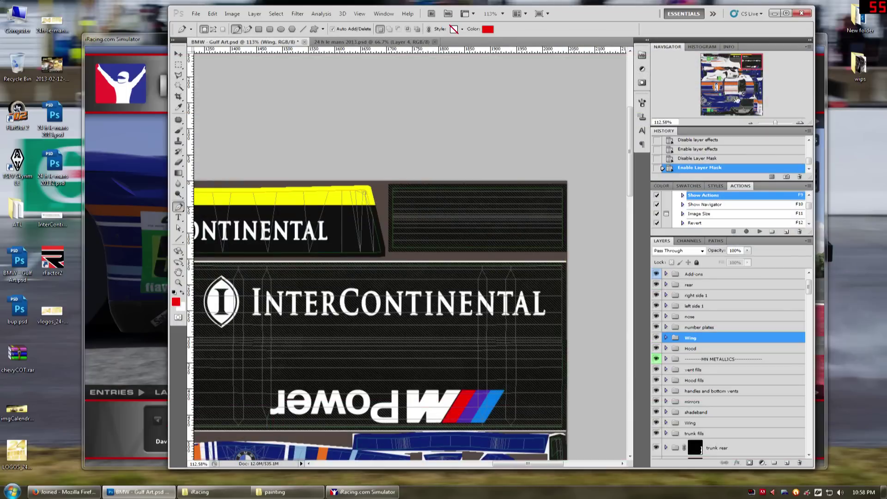
pyautogui.moveTo(737, 99); pyautogui.dragTo(726, 103)
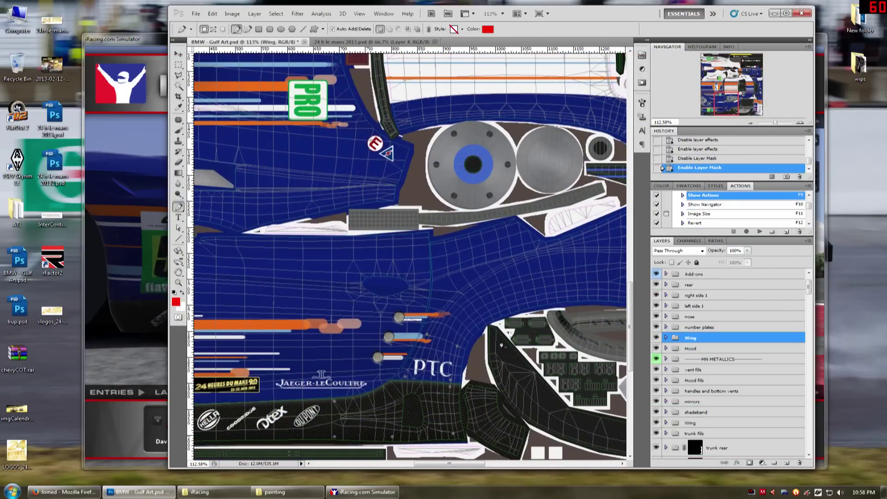
pyautogui.keyDown('ctrl'); pyautogui.keyDown('alt'); pyautogui.rightClick(430, 390); pyautogui.keyUp('alt'); pyautogui.keyUp('ctrl')
pyautogui.scroll(-3, 427, 396)
pyautogui.scroll(3, 364, 444)
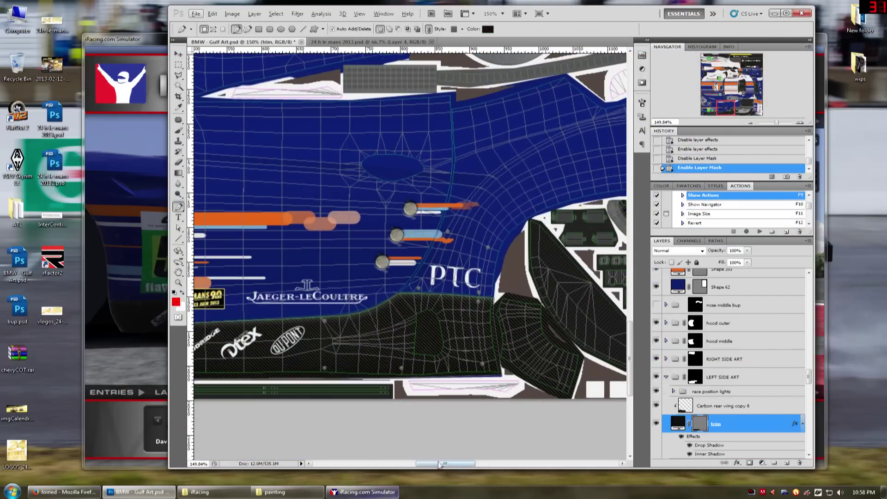
# Compare the left sill in the simulator with the template, examining its sponsor logos from Sabelt to DuPont in Photoshop.
pyautogui.hotkey('alt', 'Tab')
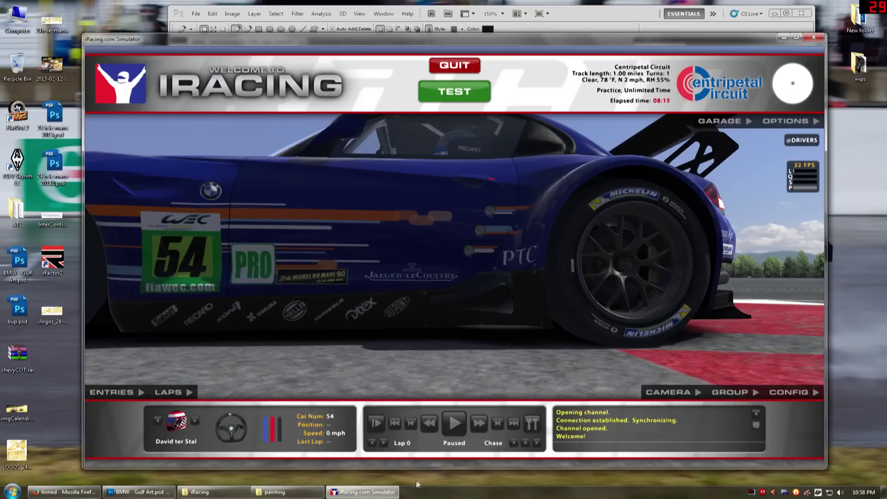
pyautogui.hotkey('alt', 'Tab')
pyautogui.moveTo(444, 460); pyautogui.dragTo(404, 460)
pyautogui.scroll(8, 257, 349)
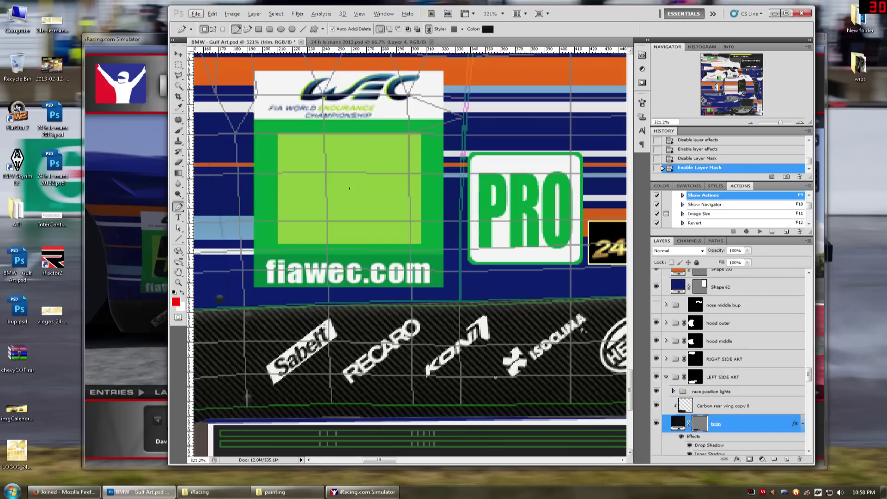
pyautogui.moveTo(388, 461); pyautogui.dragTo(419, 461)
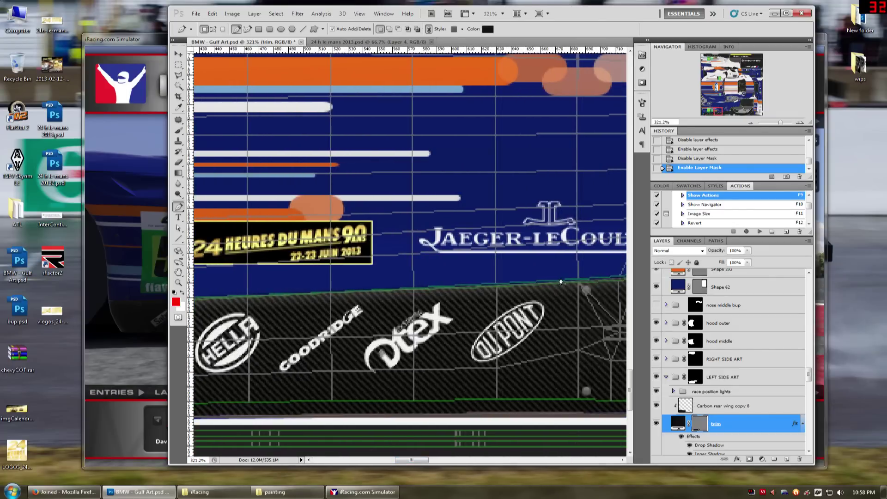
pyautogui.scroll(-6, 531, 335)
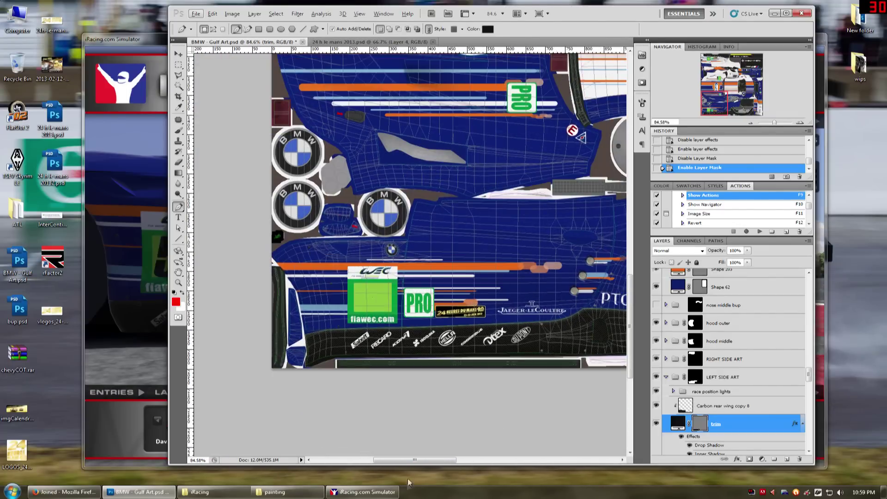
# Examine the trim path along the left sill, toggling the clipped carbon texture layer off and back on.
pyautogui.moveTo(422, 464); pyautogui.dragTo(442, 460)
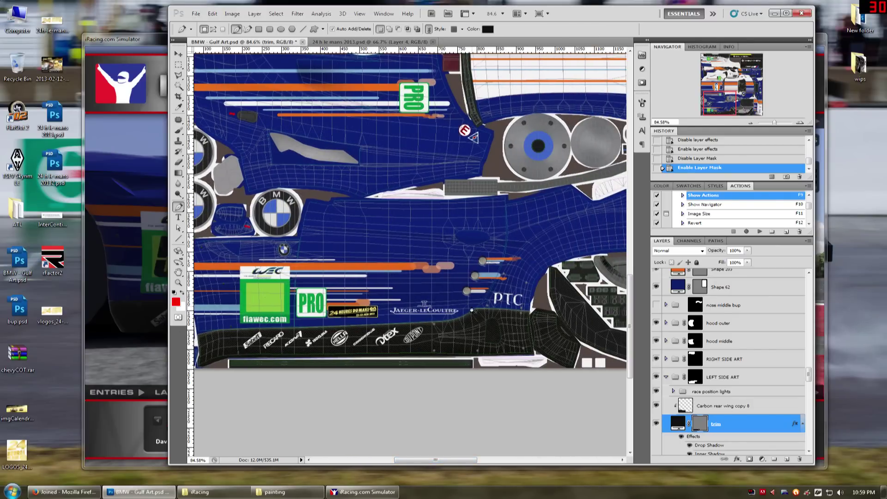
pyautogui.scroll(6, 485, 318)
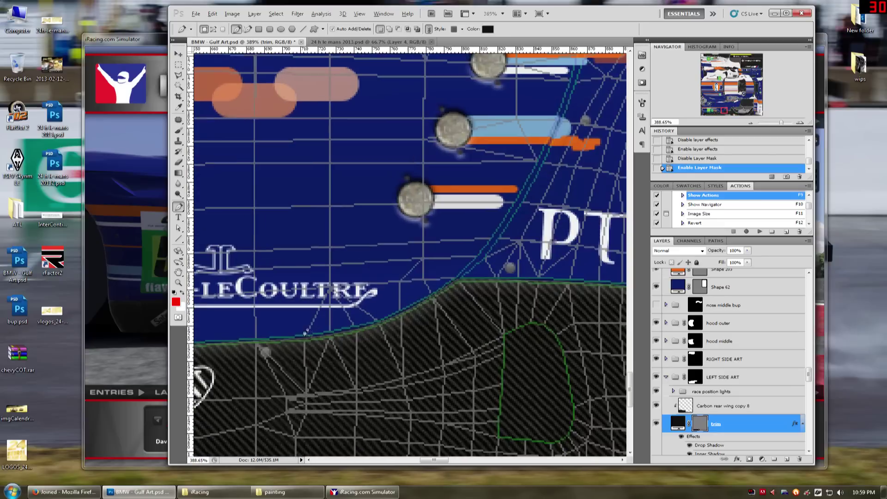
pyautogui.scroll(-5, 495, 351)
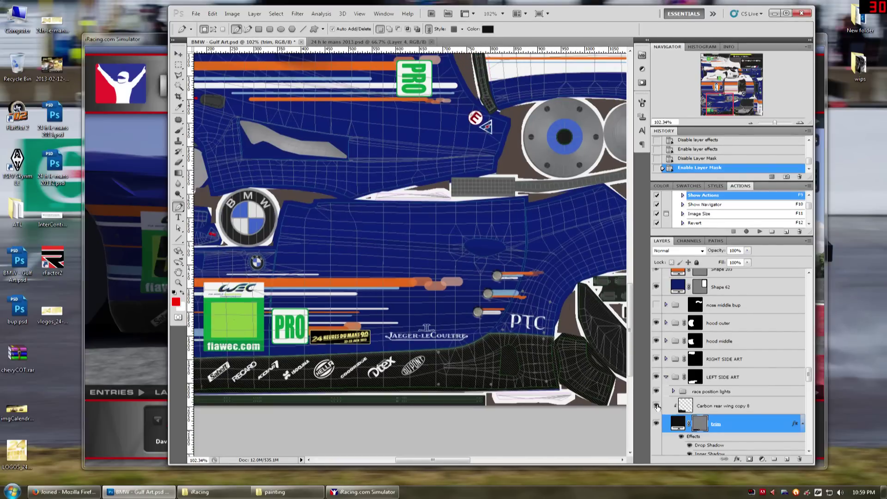
pyautogui.click(656, 406)
pyautogui.click(657, 406)
pyautogui.scroll(-2, 467, 368)
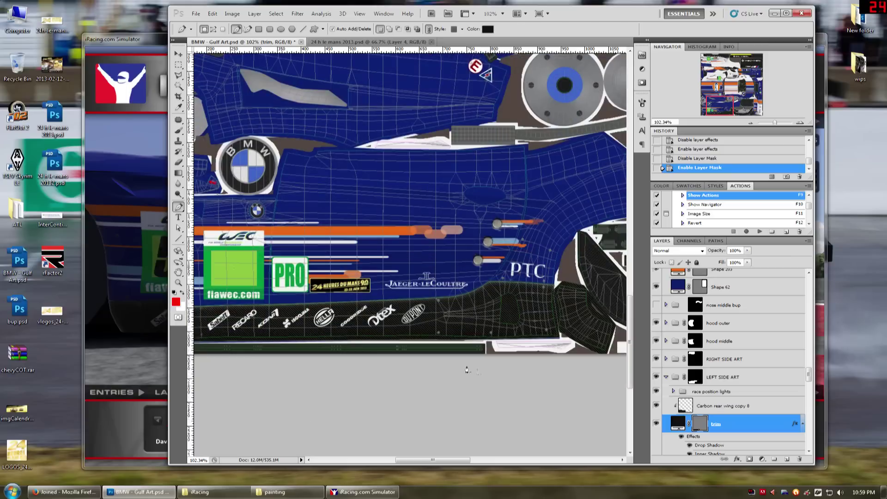
# Hide the Wire layer in the Turn Off Before Exporting TGA group and collapse the group.
pyautogui.scroll(2, 739, 354)
pyautogui.moveTo(810, 368); pyautogui.dragTo(810, 281)
pyautogui.click(665, 285)
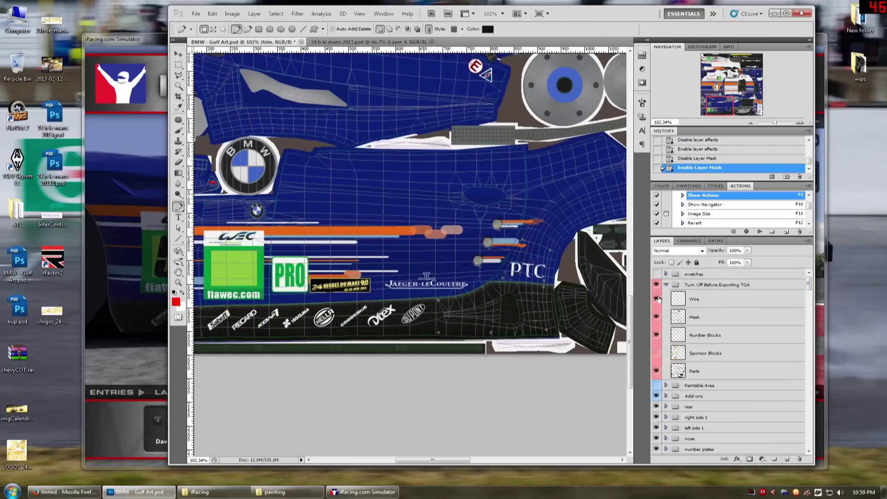
pyautogui.click(656, 295)
pyautogui.click(666, 285)
pyautogui.scroll(-1, 408, 290)
pyautogui.scroll(8, 407, 288)
pyautogui.scroll(-3, 679, 402)
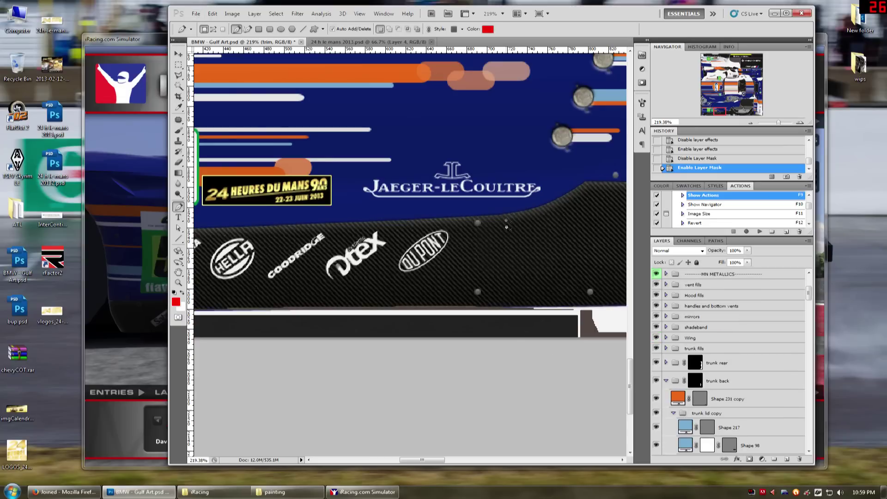
# Hide and reshow the carbon texture layer above the left side trim to compare the sill with plain black.
pyautogui.moveTo(810, 287); pyautogui.dragTo(819, 388)
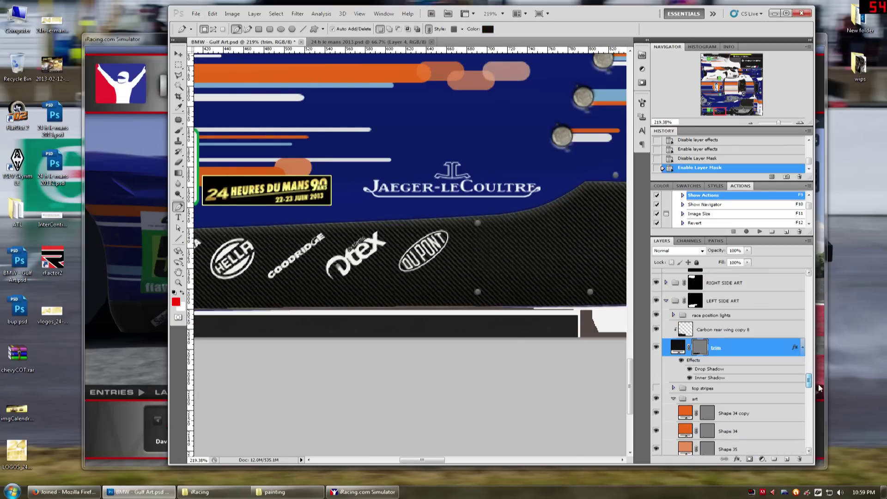
pyautogui.click(656, 330)
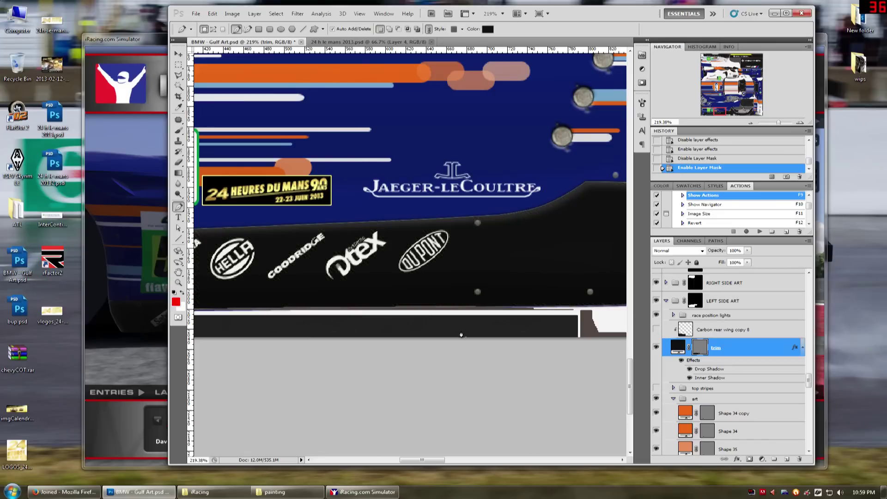
pyautogui.click(656, 329)
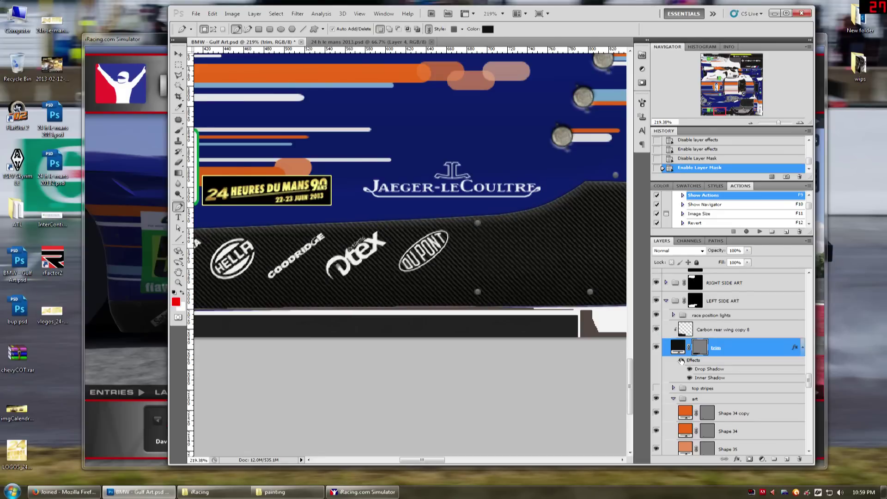
# Disable the trim layer's effects to inspect the left sill's edges without them, and re-enable the effects.
pyautogui.click(681, 360)
pyautogui.scroll(-5, 341, 321)
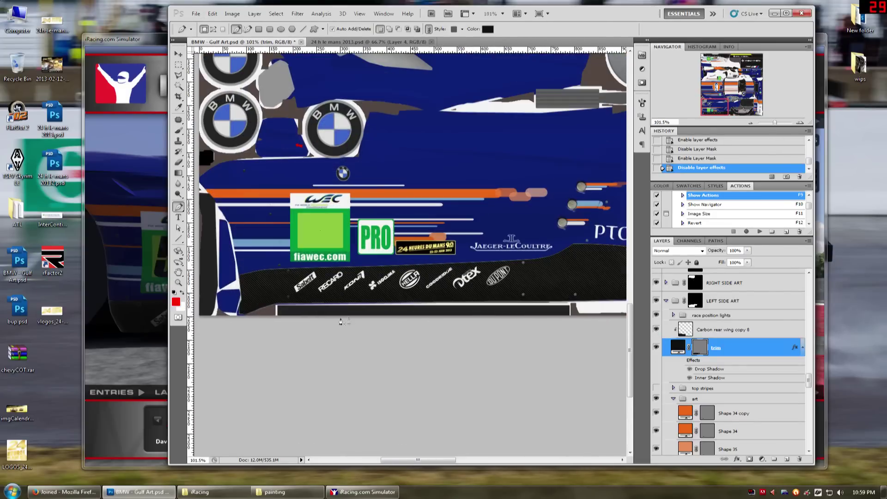
pyautogui.scroll(5, 584, 258)
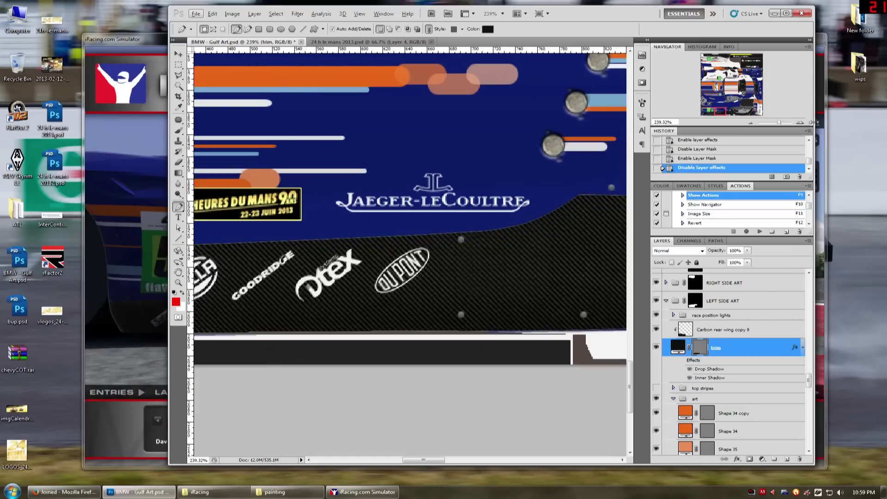
pyautogui.moveTo(419, 462); pyautogui.dragTo(433, 464)
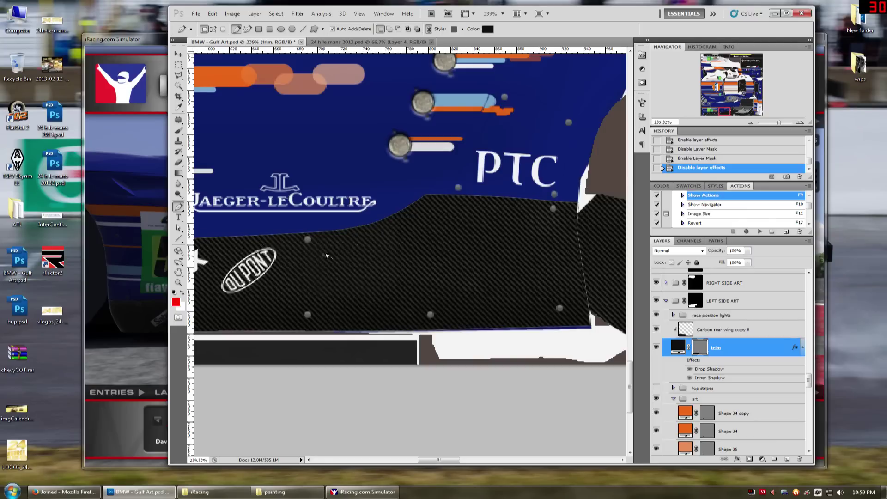
pyautogui.moveTo(447, 460); pyautogui.dragTo(383, 460)
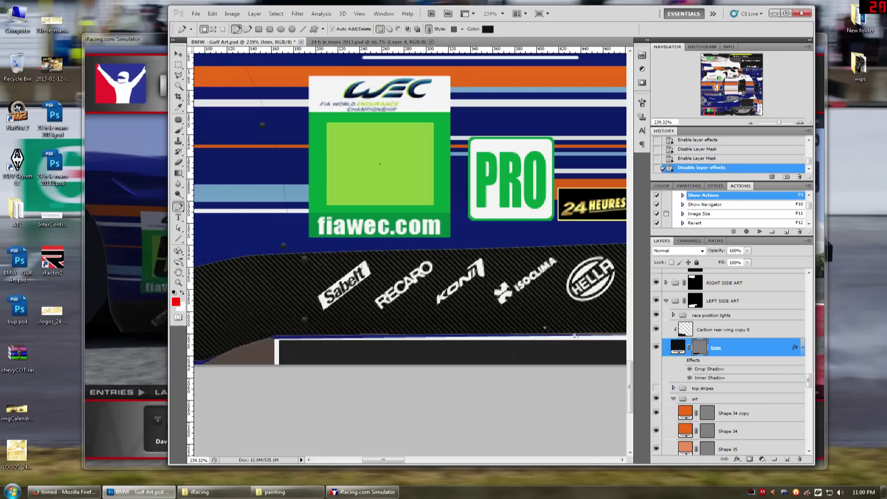
pyautogui.click(682, 362)
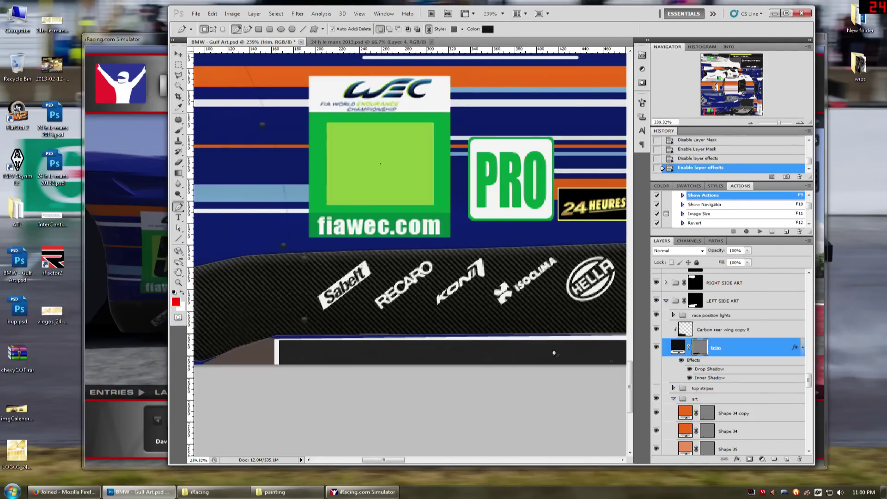
# Switch to the iRacing simulator and examine the carbon trim edge and sponsor logos on the car's left sill up close.
pyautogui.click(96, 190)
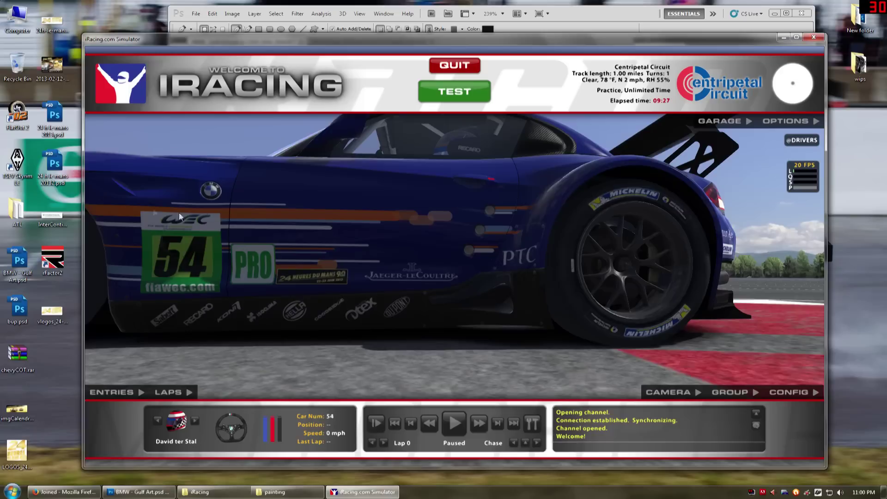
pyautogui.moveTo(379, 259); pyautogui.dragTo(325, 253)
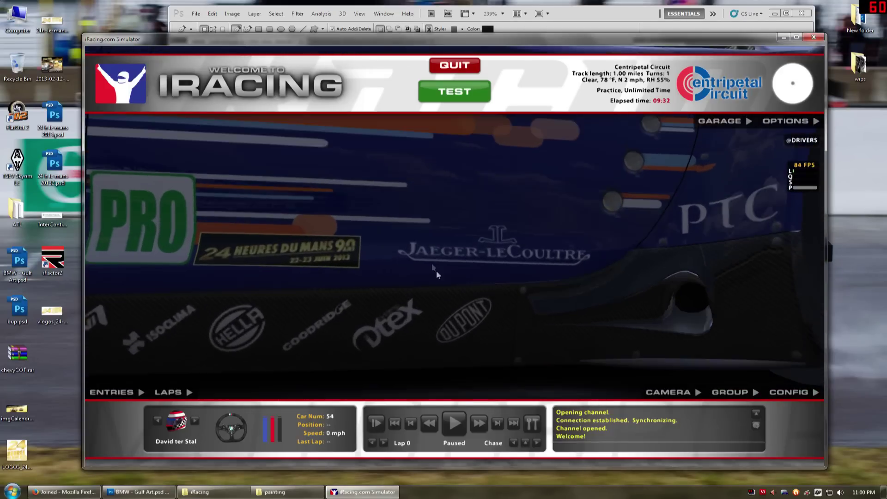
pyautogui.moveTo(428, 322); pyautogui.dragTo(426, 273)
pyautogui.scroll(3, 291, 301)
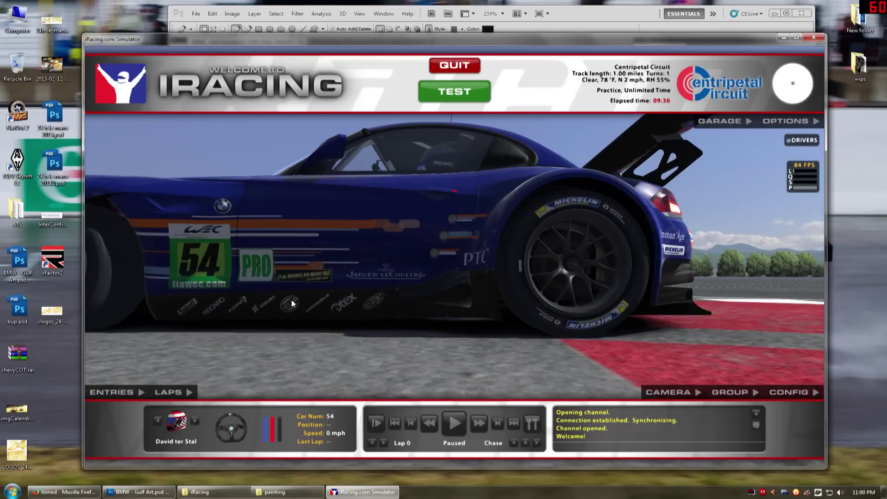
# Switch to Photoshop, open the trim layer's style settings and review the Drop Shadow, toggling it off and on.
pyautogui.hotkey('alt', 'Tab')
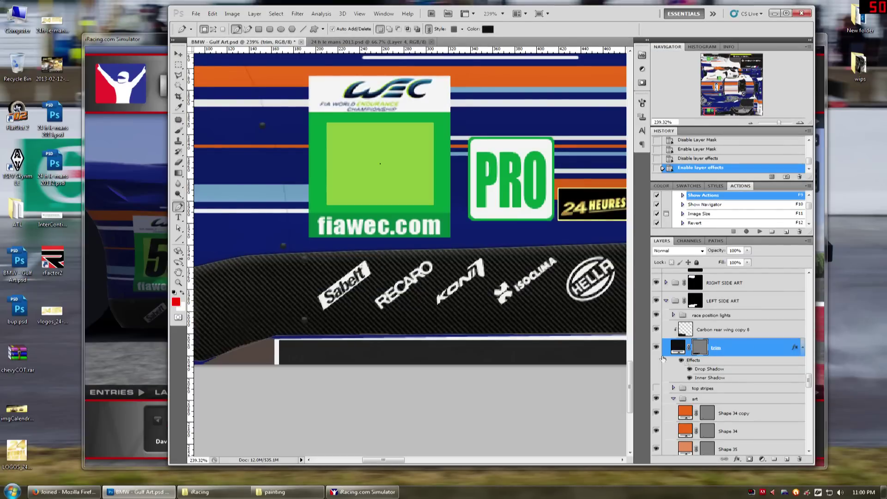
pyautogui.doubleClick(694, 361)
pyautogui.moveTo(517, 76); pyautogui.dragTo(649, 56)
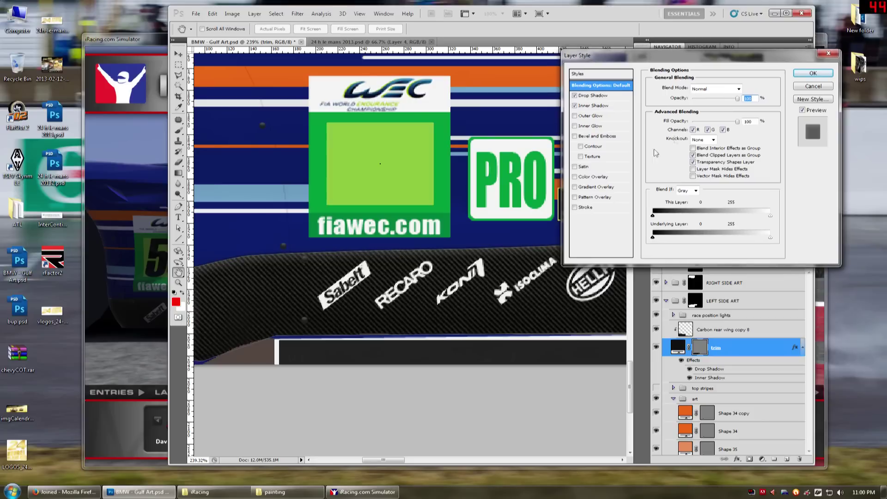
pyautogui.click(593, 95)
pyautogui.click(575, 105)
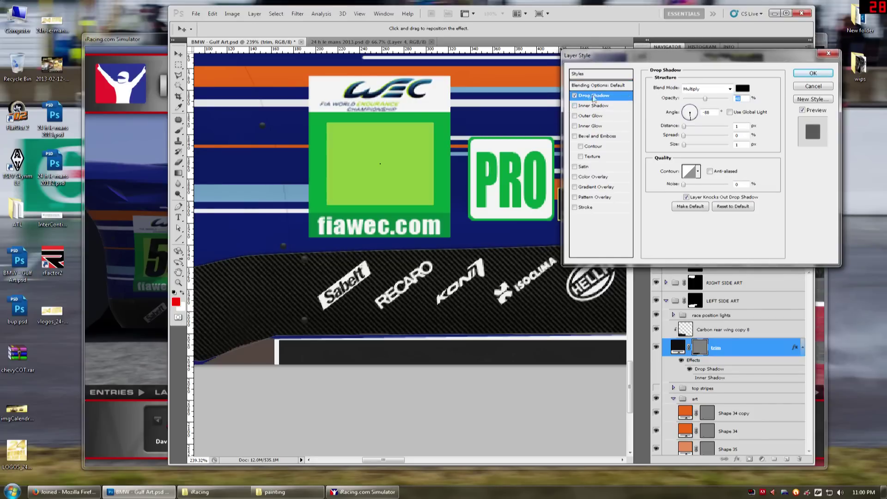
pyautogui.click(718, 88)
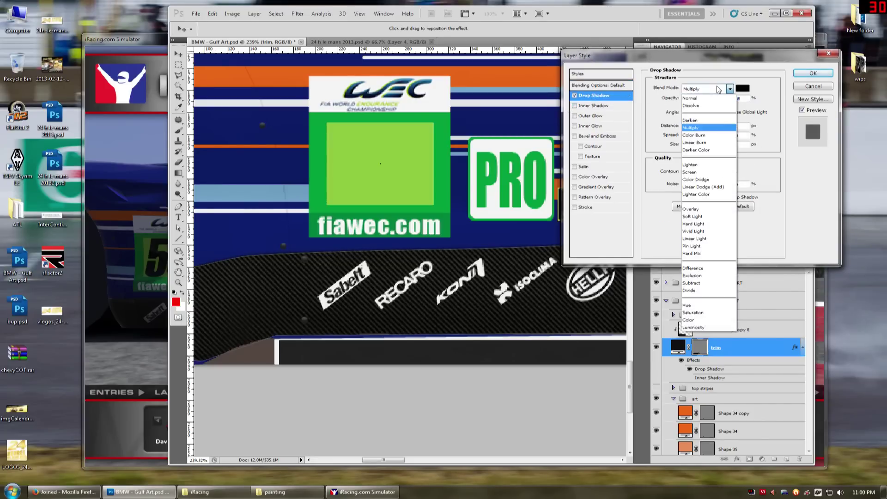
pyautogui.click(717, 89)
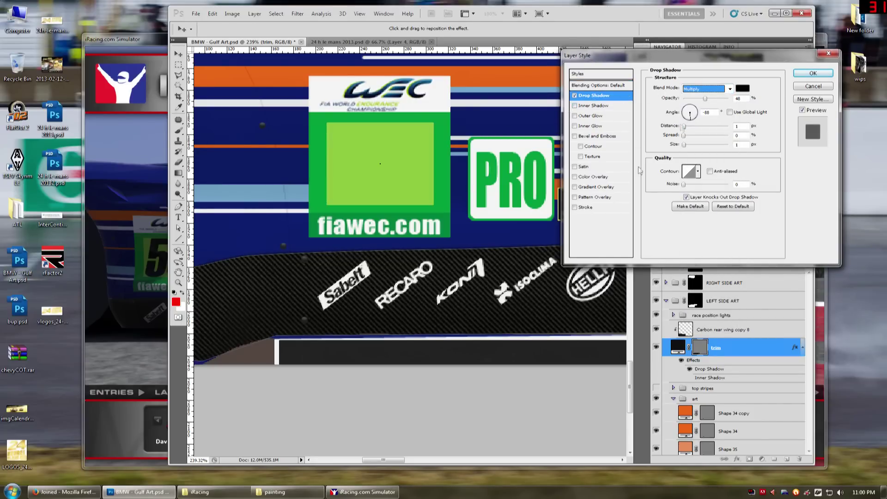
pyautogui.click(575, 95)
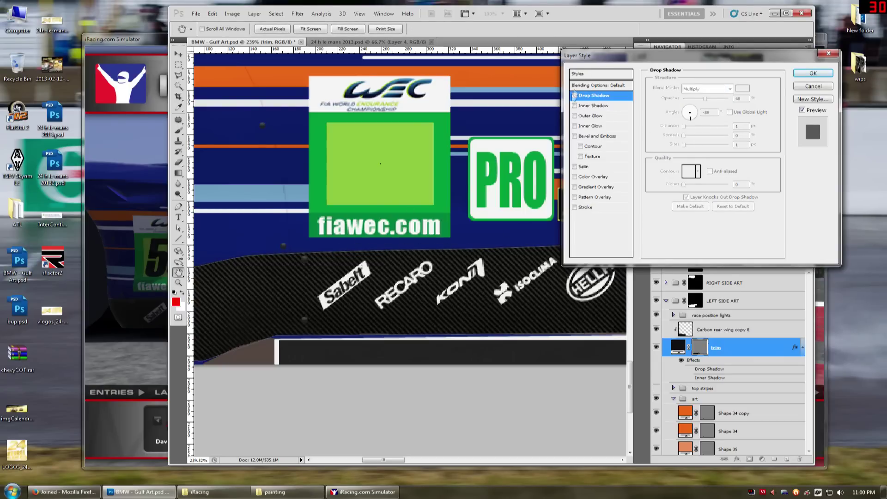
pyautogui.click(575, 95)
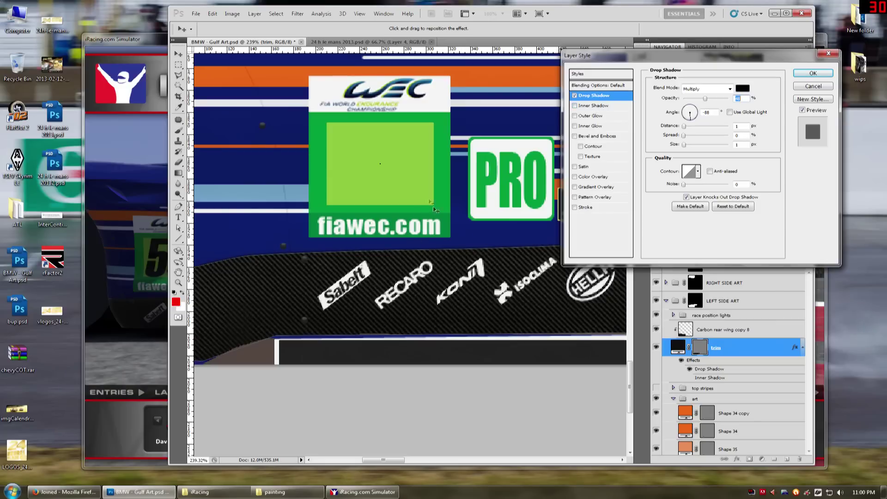
# Review the trim layer's Inner Shadow settings, toggling the effect to compare, and cancel the layer style changes.
pyautogui.click(595, 106)
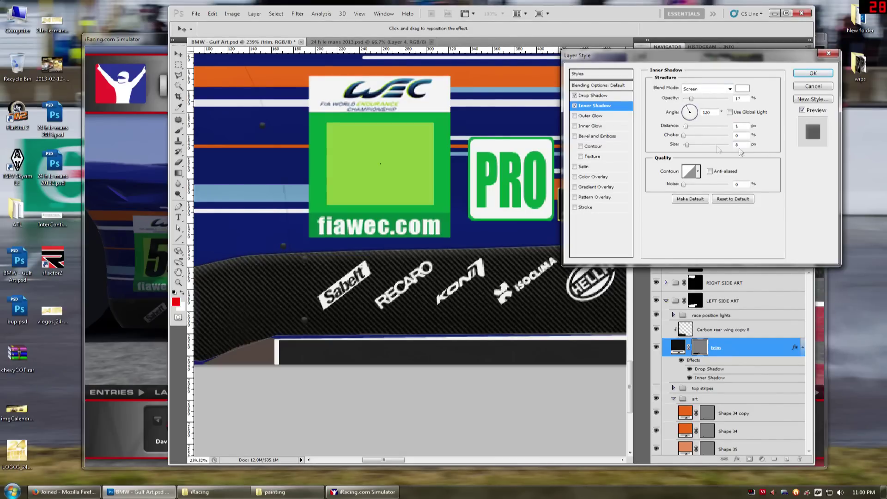
pyautogui.click(576, 107)
pyautogui.click(576, 107)
pyautogui.click(575, 107)
pyautogui.click(574, 108)
pyautogui.press('alt')
pyautogui.scroll(-5, 429, 344)
pyautogui.press('Escape')
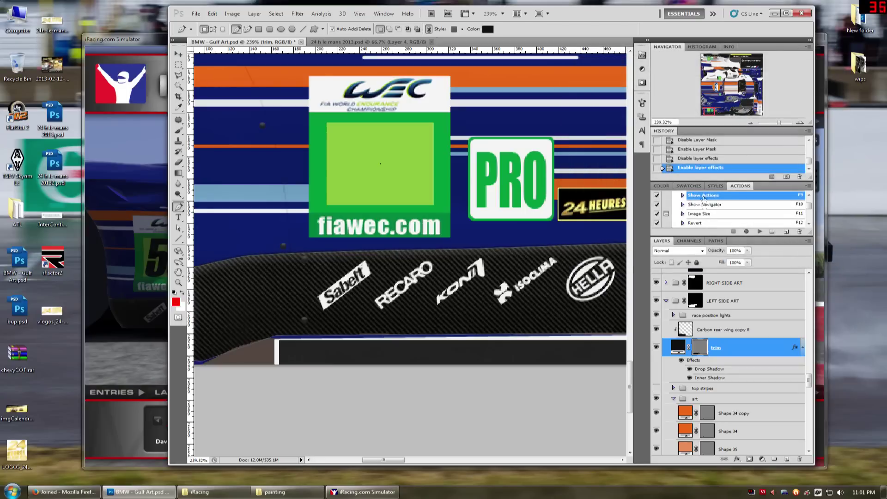
# Compare the trim's effects states in the history and revert to the last Enable Layer Mask state.
pyautogui.click(713, 159)
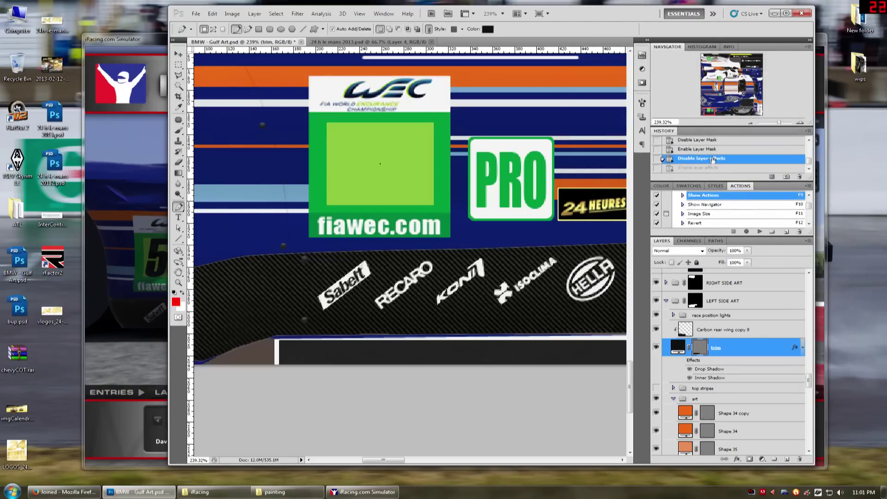
pyautogui.click(716, 170)
pyautogui.click(716, 159)
pyautogui.click(715, 150)
pyautogui.scroll(-5, 555, 253)
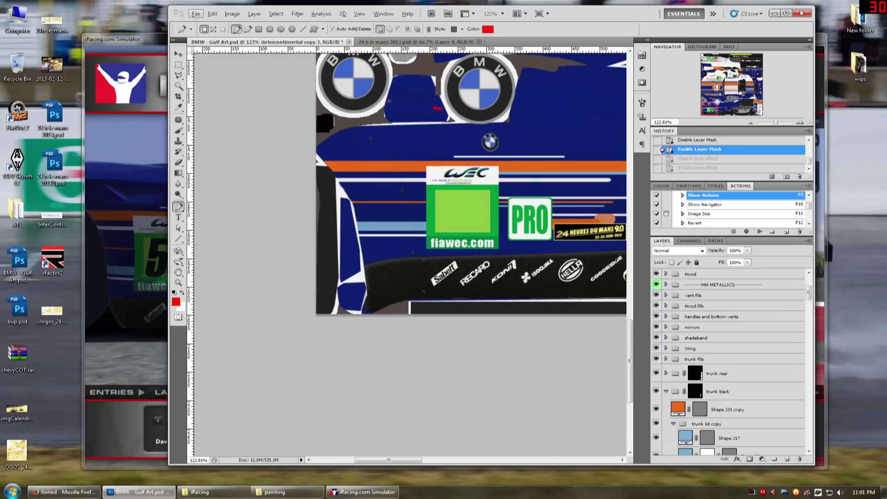
# Compare the 24 Heures du Mans logo on the left side art with its source document, 24 h le mans 2013.psd.
pyautogui.moveTo(703, 109); pyautogui.dragTo(718, 107)
pyautogui.scroll(-3, 313, 428)
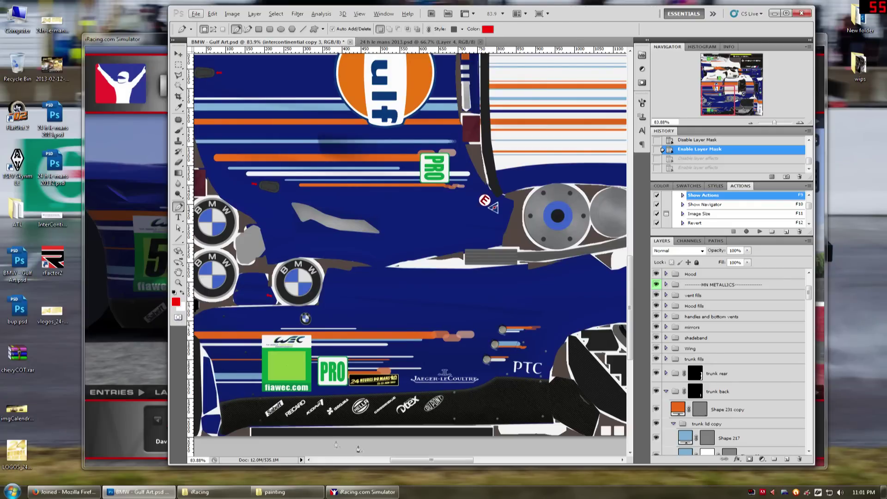
pyautogui.scroll(11, 369, 382)
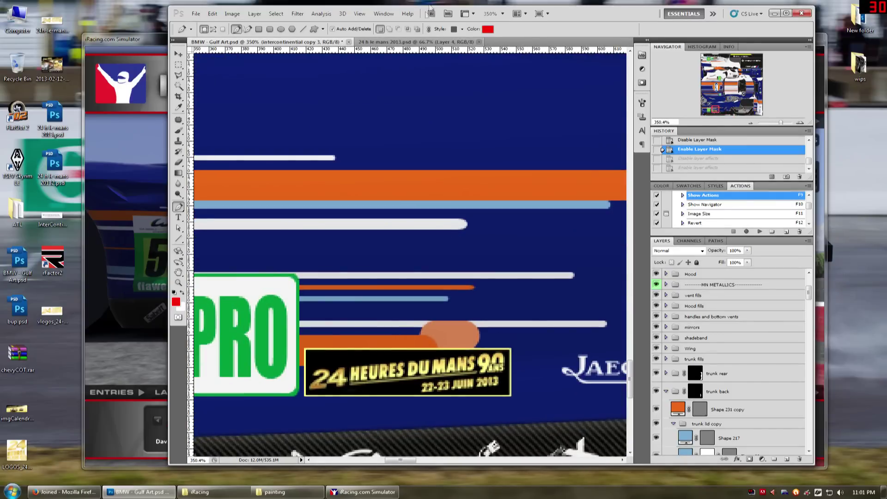
pyautogui.click(427, 42)
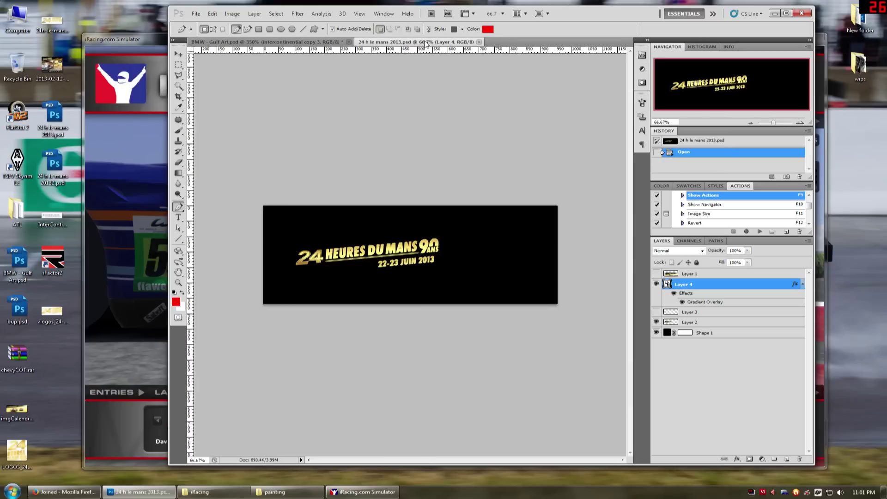
pyautogui.click(330, 42)
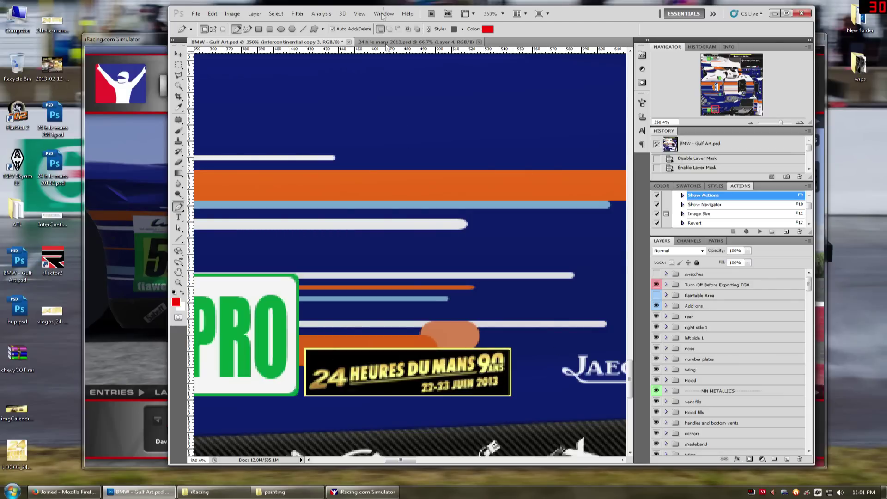
# Open the imgCalendrier image from the desktop in Photoshop and examine its 24 Heures du Mans banner.
pyautogui.click(52, 65)
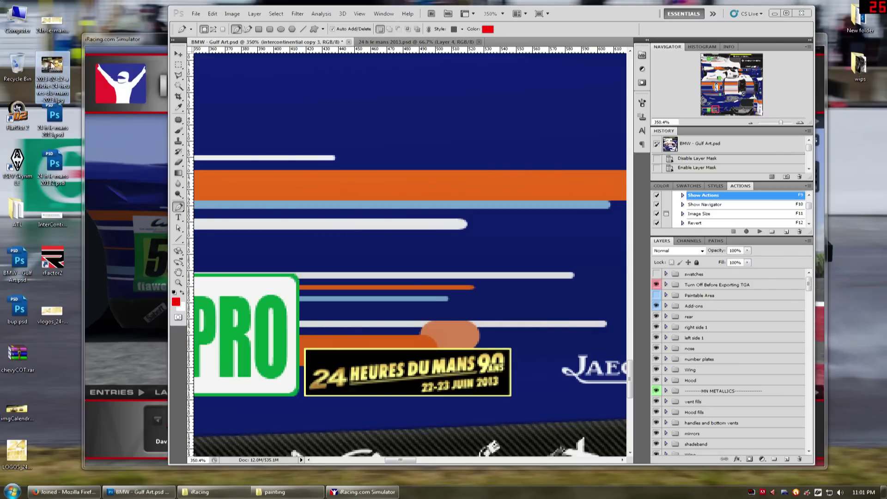
pyautogui.moveTo(17, 409); pyautogui.dragTo(515, 141)
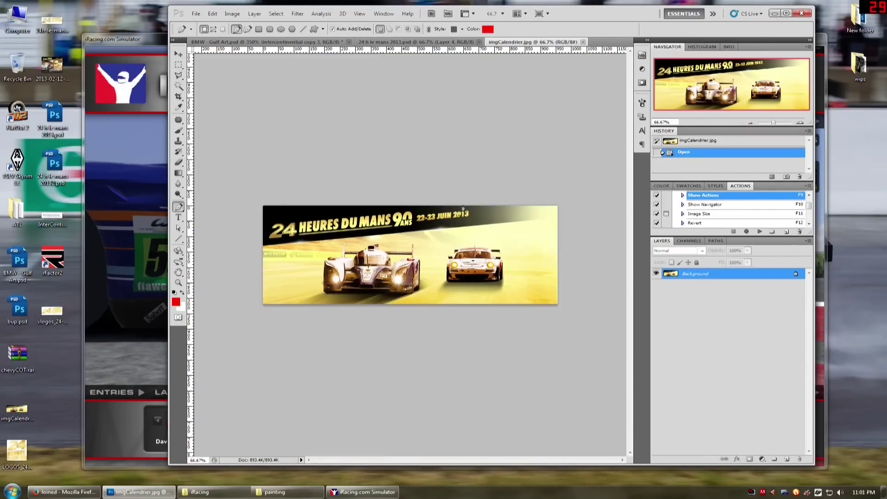
pyautogui.scroll(9, 304, 236)
pyautogui.scroll(-4, 260, 222)
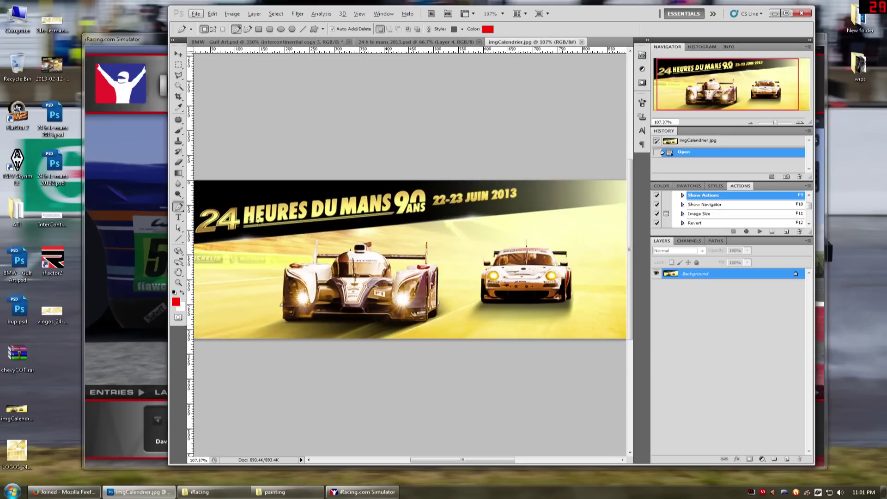
# Sample the imgCalendrier banner's dark background as the foreground color, RGB 53, 53, 43, and activate the Pen tool.
pyautogui.moveTo(457, 464); pyautogui.dragTo(448, 458)
pyautogui.press('b')
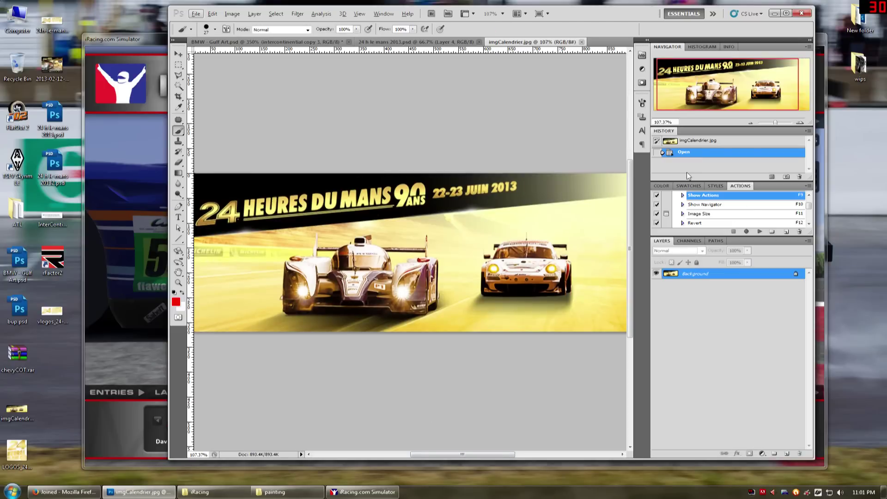
pyautogui.click(662, 185)
pyautogui.moveTo(446, 174)
pyautogui.keyDown('alt'); pyautogui.mouseDown()
pyautogui.moveTo(505, 164)
pyautogui.moveTo(528, 177)
pyautogui.moveTo(440, 188)
pyautogui.moveTo(502, 177)
pyautogui.mouseUp(); pyautogui.keyUp('alt')
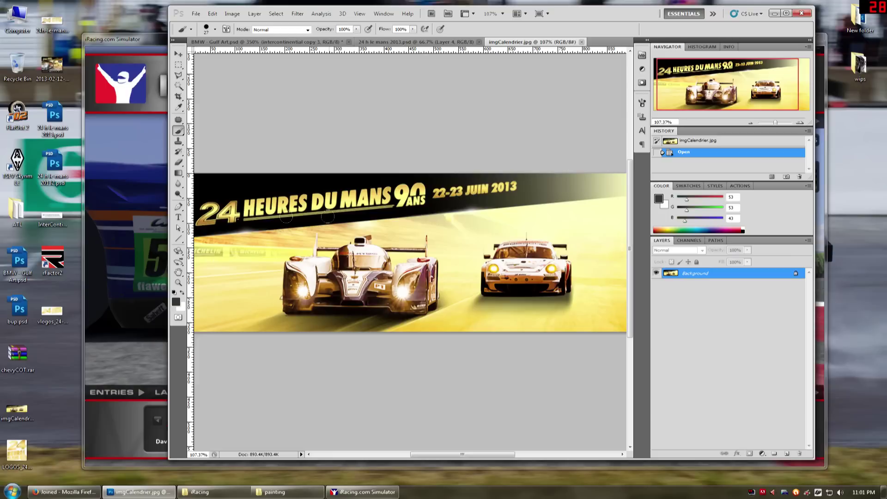
pyautogui.moveTo(435, 455); pyautogui.dragTo(432, 454)
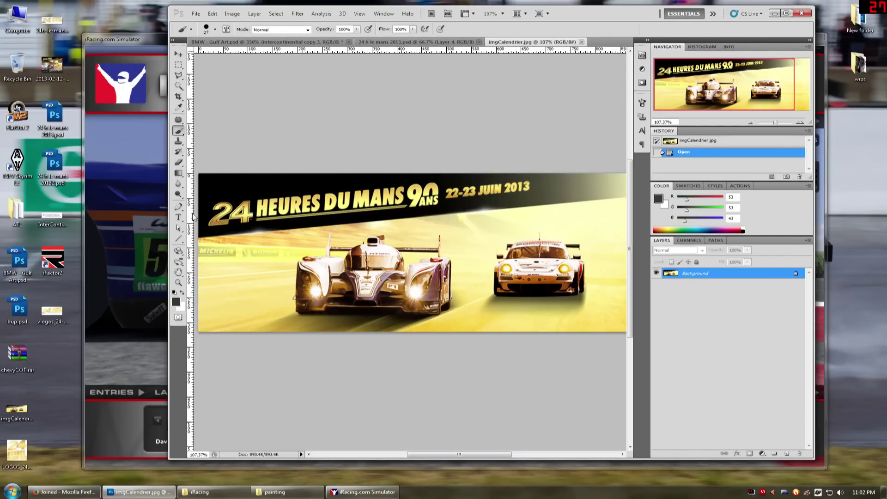
pyautogui.click(179, 207)
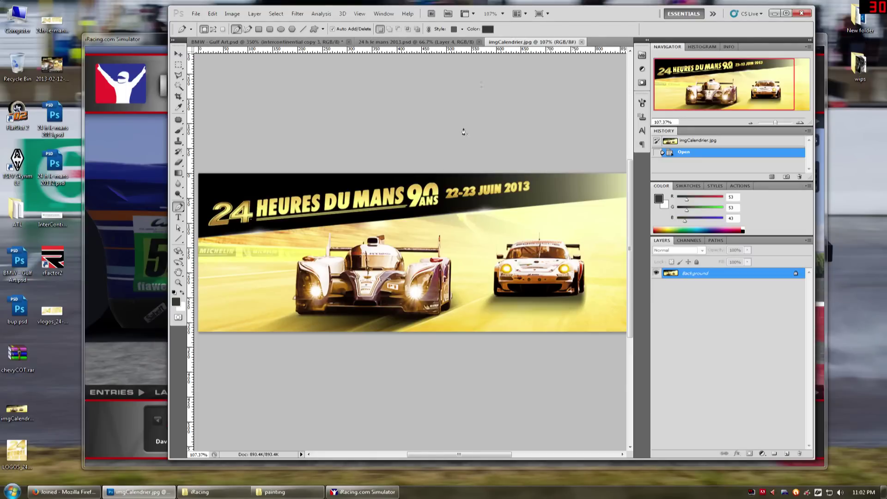
# Hide Layer 4 with the race date in 24 h le mans 2013.psd, and close imgCalendrier.jpg after comparing it.
pyautogui.click(424, 43)
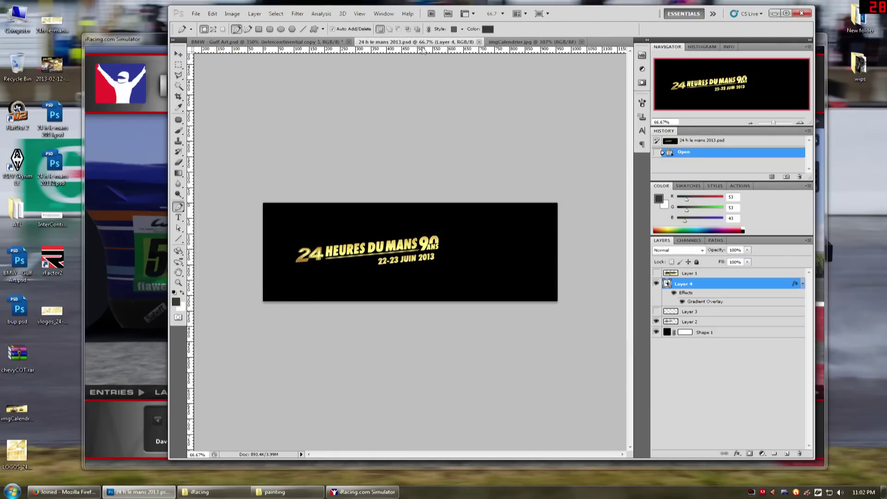
pyautogui.click(656, 284)
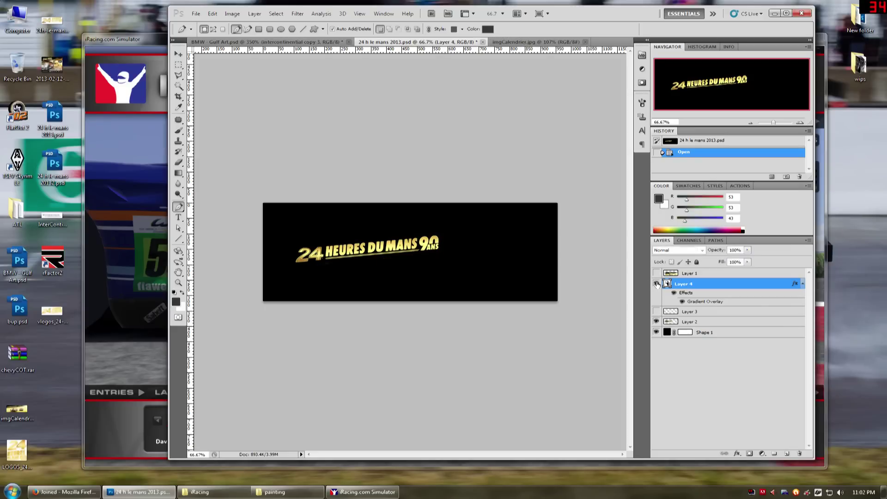
pyautogui.click(657, 284)
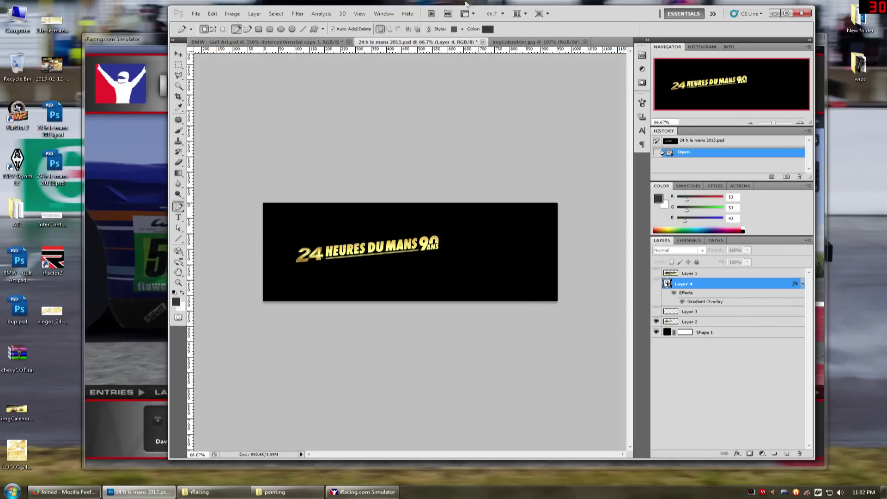
pyautogui.click(527, 41)
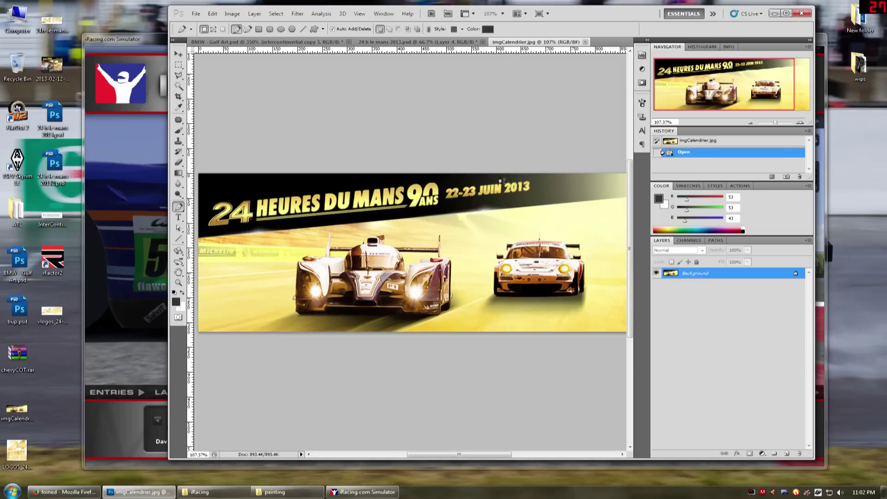
pyautogui.click(585, 42)
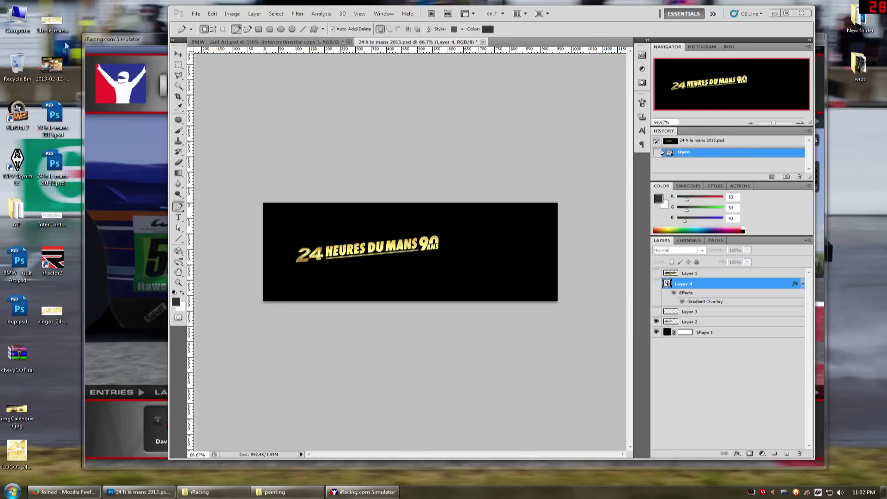
# Open the 2013-02-12-affiche-24-heures-du-mans-2013.jpg poster from the desktop and select the "22-23" of its date with the Magic Wand at tolerance 64.
pyautogui.moveTo(571, 70); pyautogui.dragTo(531, 150)
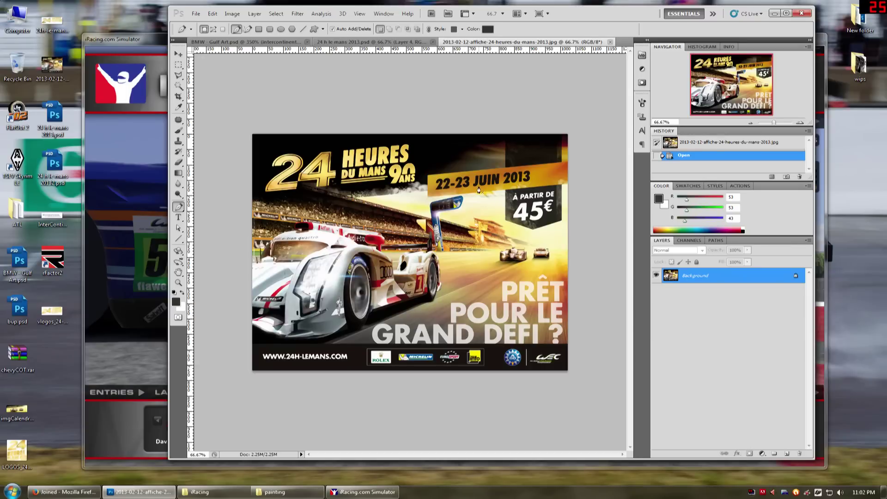
pyautogui.scroll(8, 481, 190)
pyautogui.click(182, 88)
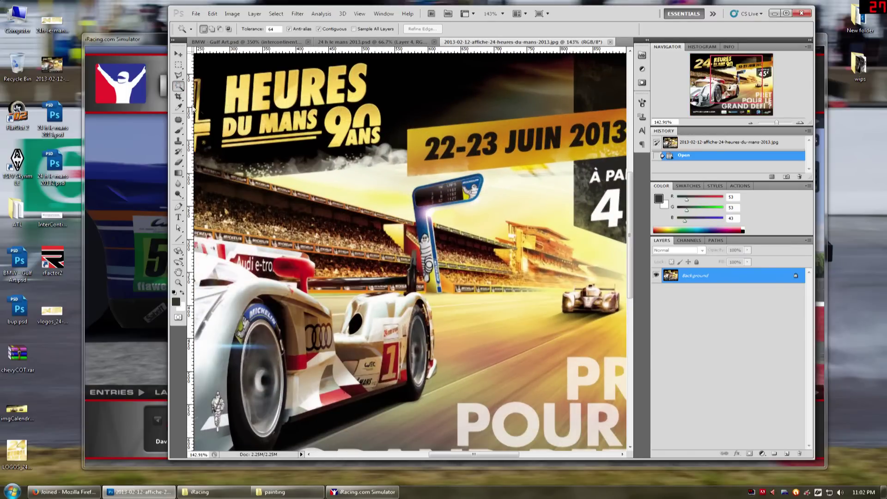
pyautogui.moveTo(445, 455); pyautogui.dragTo(464, 455)
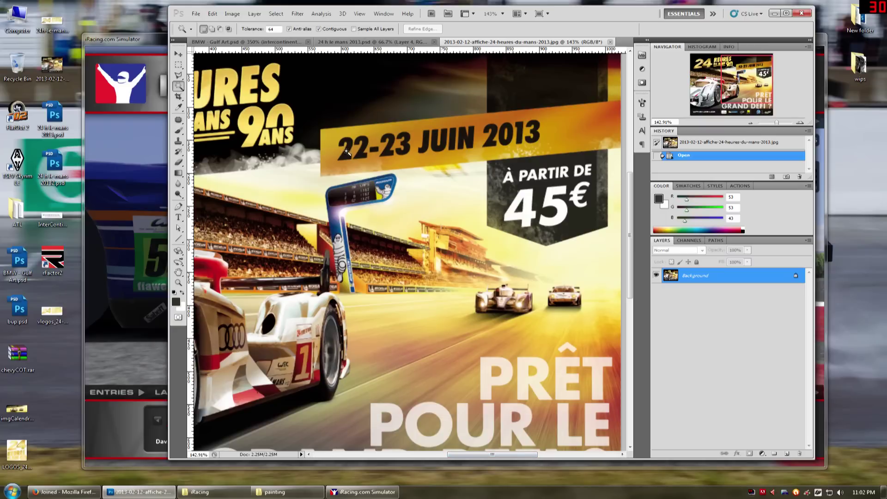
pyautogui.click(344, 152)
pyautogui.keyDown('shift'); pyautogui.click(364, 139); pyautogui.keyUp('shift')
pyautogui.keyDown('shift'); pyautogui.click(348, 155); pyautogui.keyUp('shift')
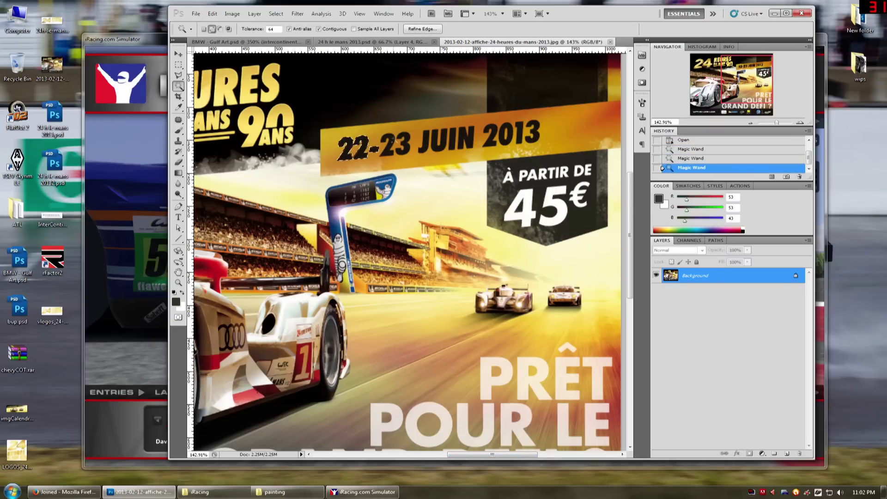
pyautogui.keyDown('shift'); pyautogui.click(389, 147); pyautogui.keyUp('shift')
pyautogui.keyDown('shift'); pyautogui.click(404, 143); pyautogui.keyUp('shift')
# Show Layer 4 with its effects disabled in 24 h le mans 2013.psd and compare its date lettering with the poster.
pyautogui.click(403, 42)
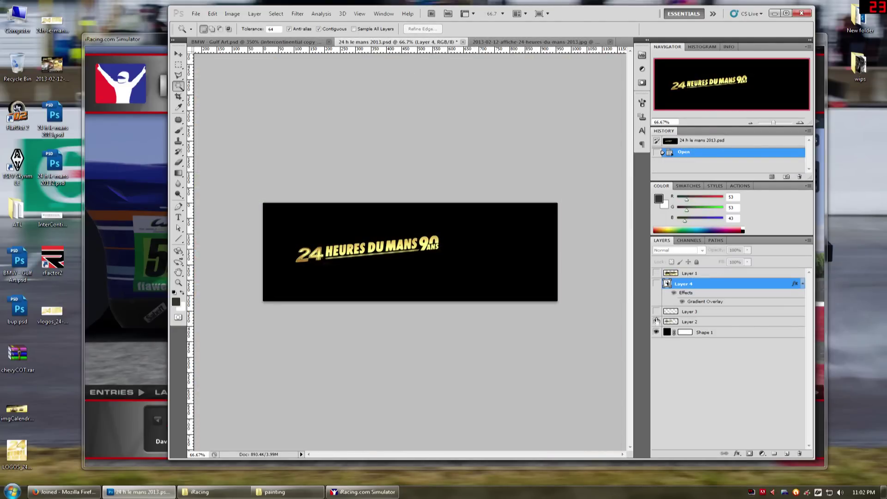
pyautogui.click(673, 293)
pyautogui.click(656, 284)
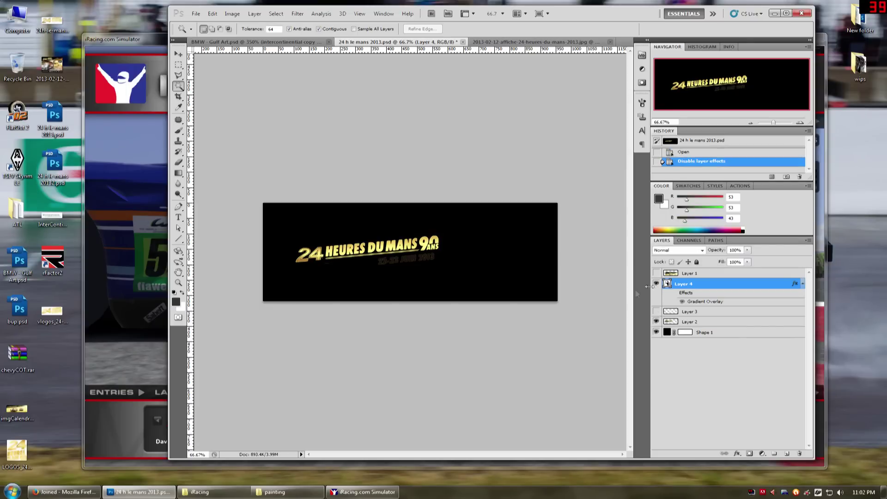
pyautogui.scroll(5, 398, 262)
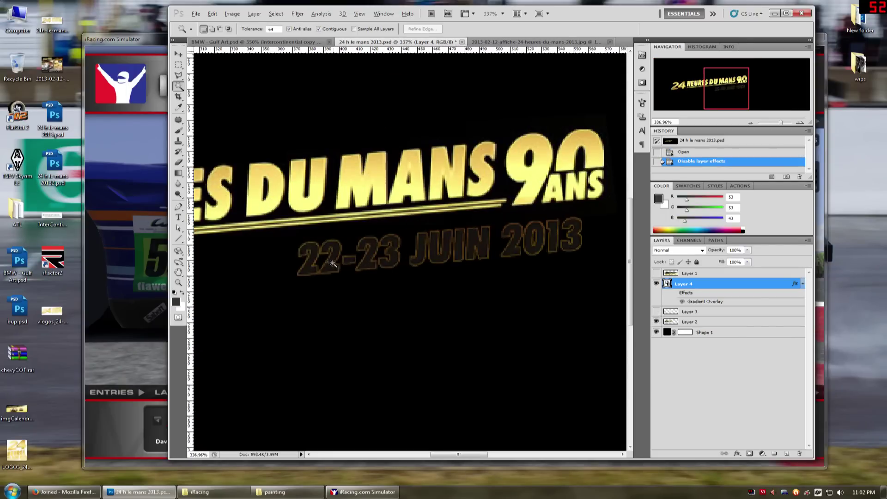
pyautogui.click(532, 42)
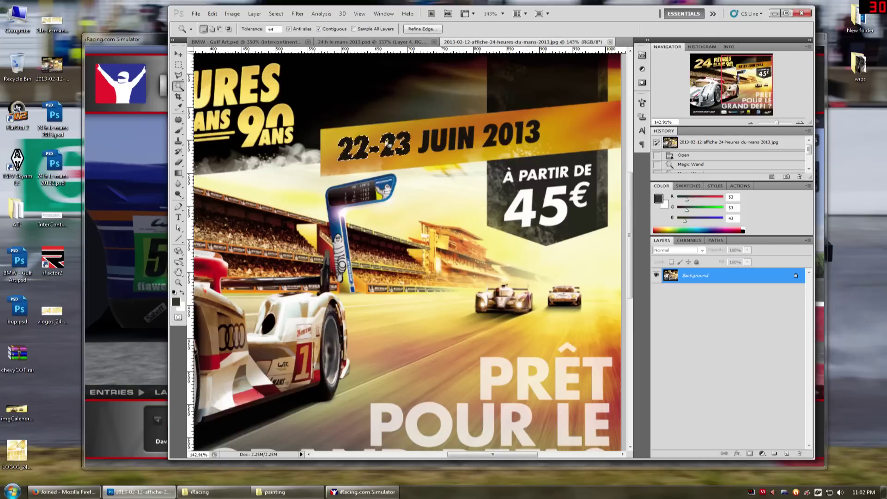
pyautogui.click(382, 42)
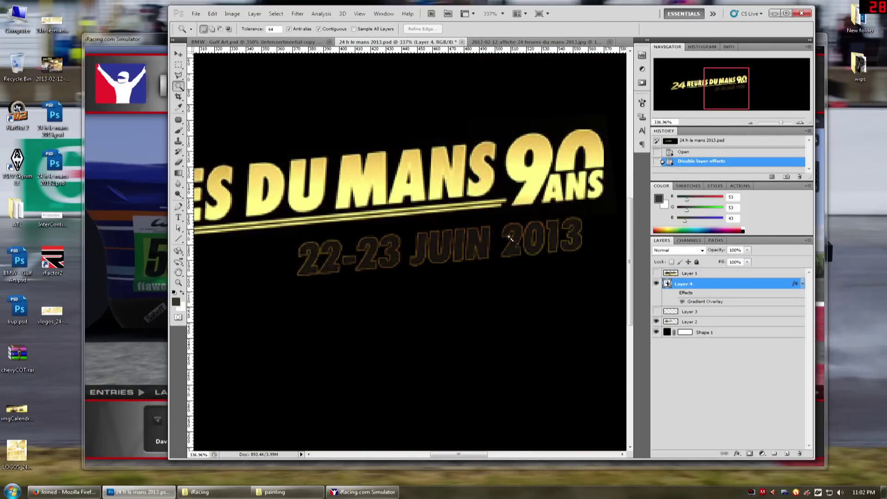
pyautogui.scroll(-2, 495, 250)
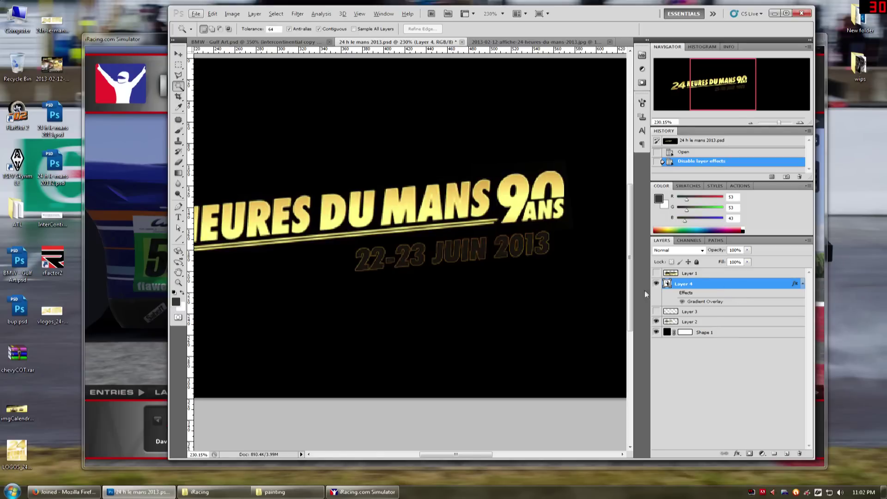
# Re-enable Layer 4's effects and toggle its Gradient Overlay off and on to compare the date lettering.
pyautogui.click(674, 293)
pyautogui.click(683, 302)
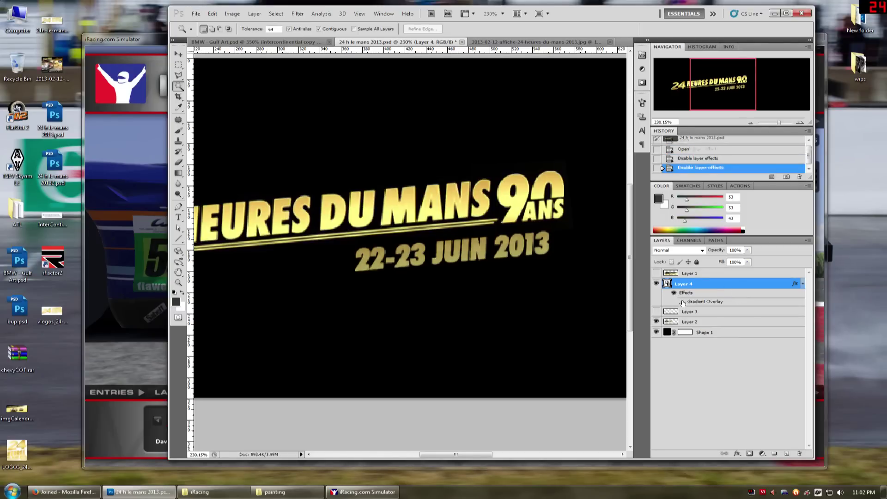
pyautogui.click(682, 302)
# Try sampling the gold of the HEURES DU MANS lettering for the first color stop of Layer 4's Gradient Overlay.
pyautogui.doubleClick(685, 295)
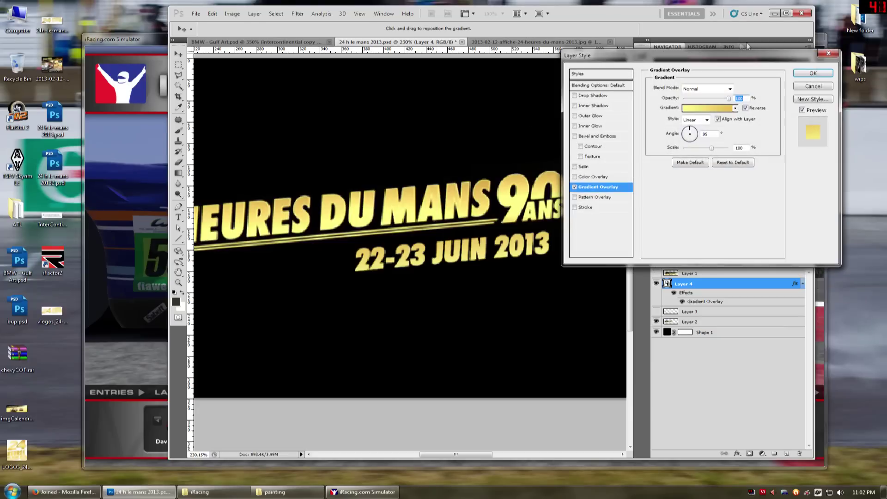
pyautogui.click(692, 107)
pyautogui.moveTo(267, 52); pyautogui.dragTo(746, 29)
pyautogui.doubleClick(620, 185)
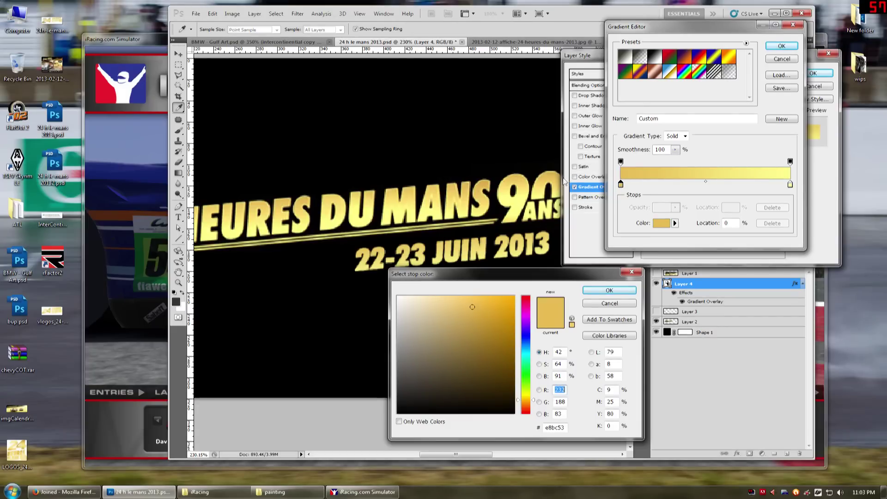
pyautogui.click(256, 203)
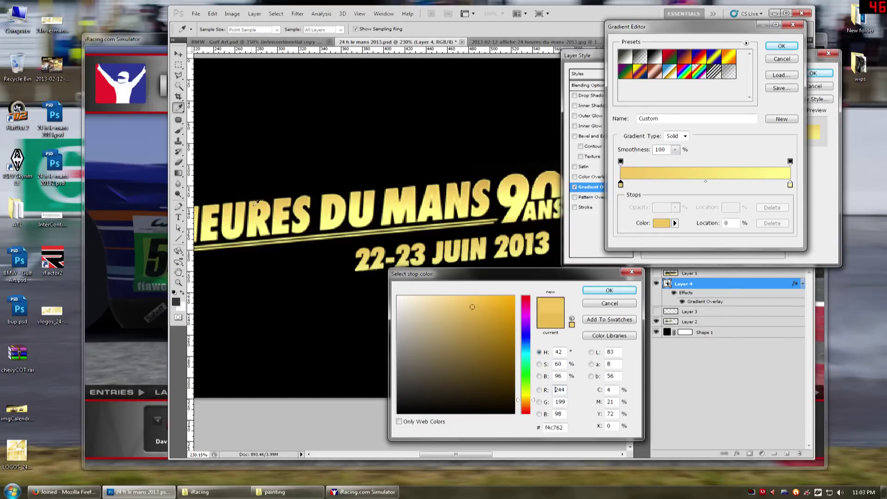
pyautogui.moveTo(255, 202); pyautogui.dragTo(258, 205)
pyautogui.press('Return')
# Check the color of the gradient's end stop at location 100% and close the Gradient Overlay settings.
pyautogui.doubleClick(790, 184)
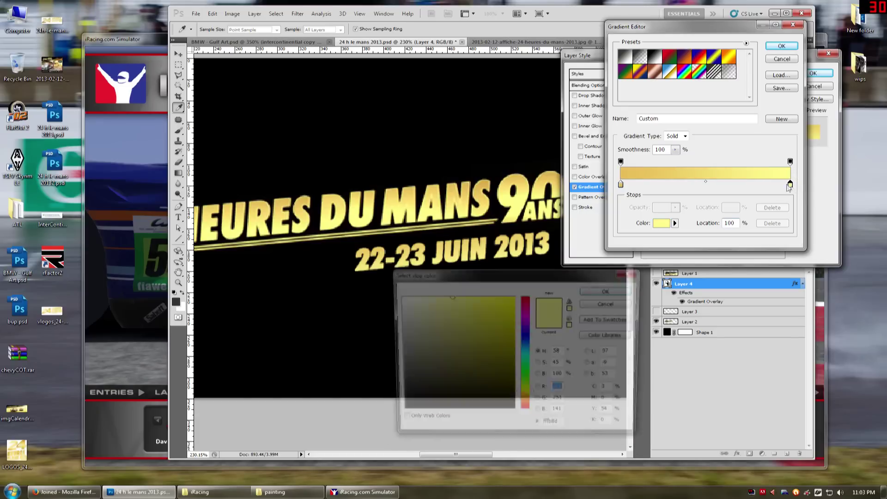
pyautogui.press('Return')
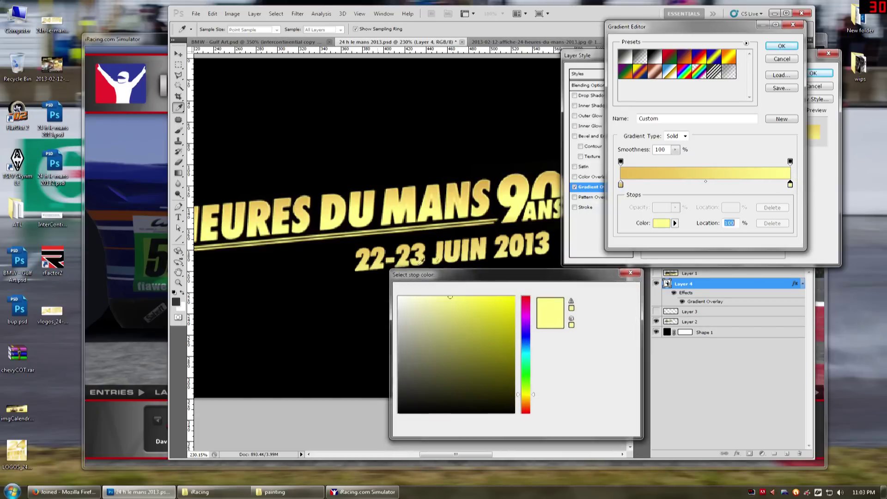
pyautogui.press('Return')
pyautogui.press('Return')
pyautogui.scroll(-3, 493, 262)
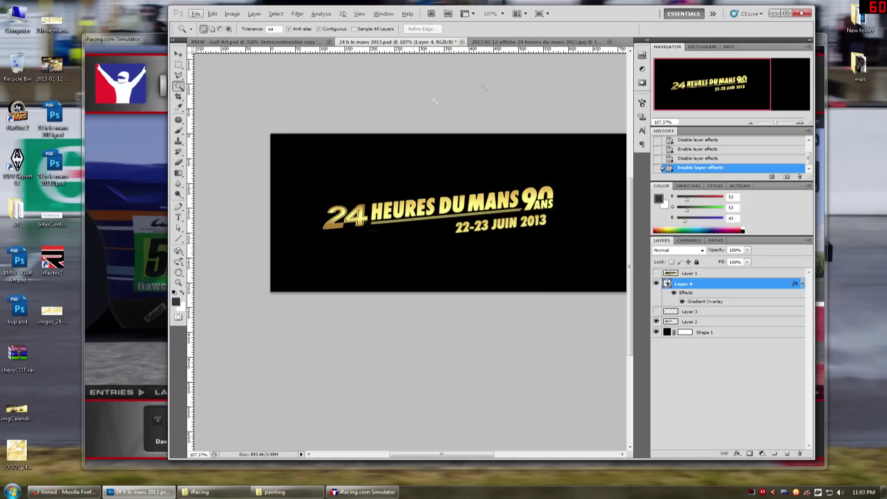
# Compare the 24 Heures du Mans logo in BMW - Gulf Art.psd with the car's side in the iRacing simulator.
pyautogui.click(265, 43)
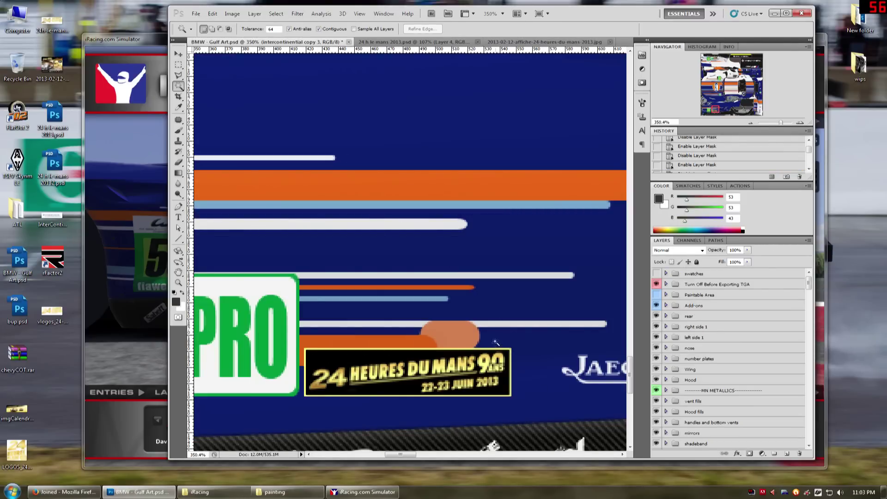
pyautogui.scroll(-2, 480, 342)
pyautogui.scroll(-4, 481, 356)
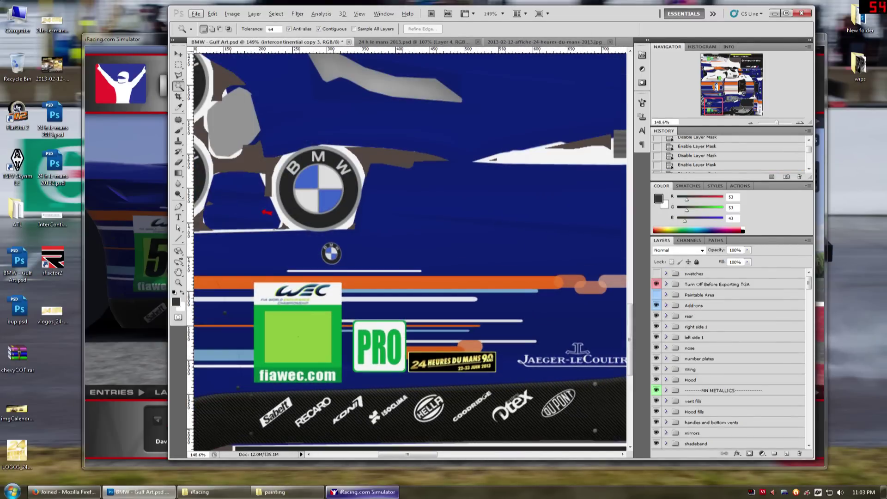
pyautogui.click(363, 492)
pyautogui.moveTo(423, 214); pyautogui.dragTo(428, 205)
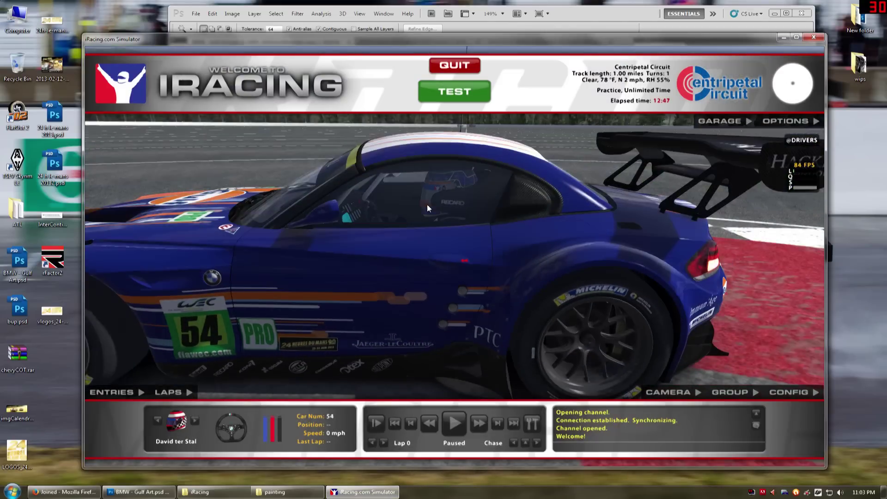
pyautogui.scroll(-3, 429, 198)
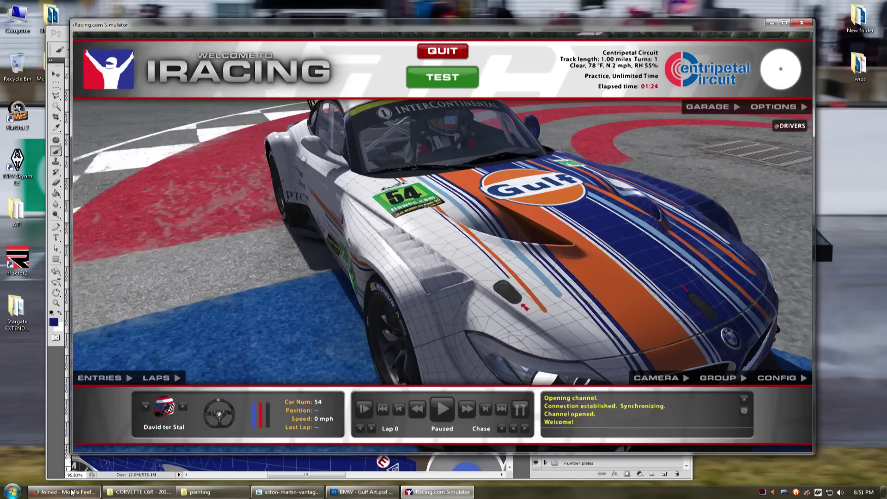
# Switch from the BMW livery artwork to the Aston Martin Vantage Gulf photo in Windows Photo Viewer and examine its livery.
pyautogui.click(47, 469)
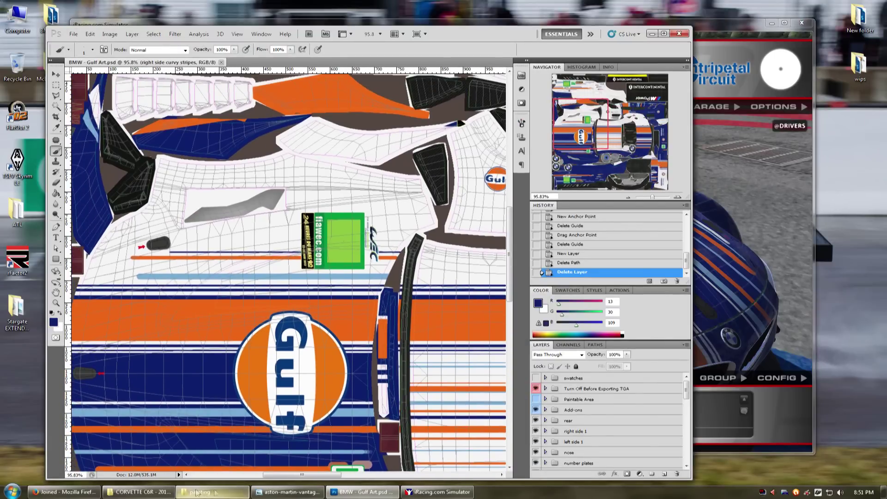
pyautogui.click(270, 492)
pyautogui.moveTo(617, 291); pyautogui.dragTo(537, 269)
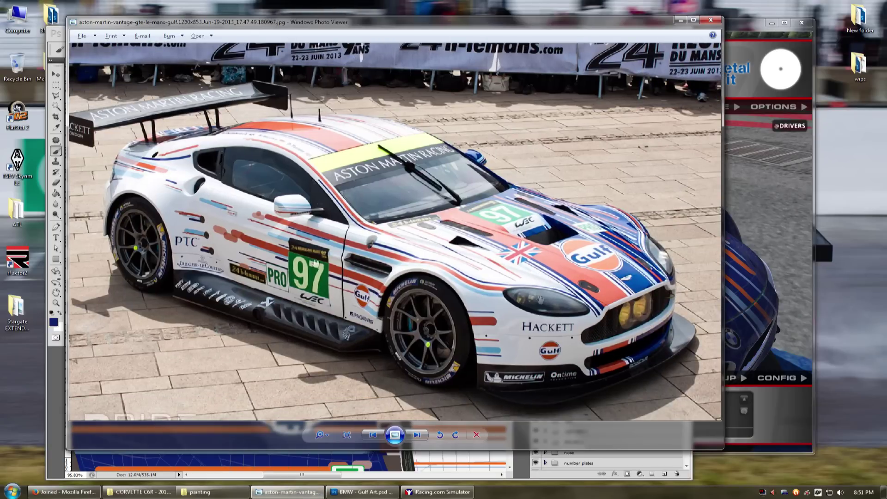